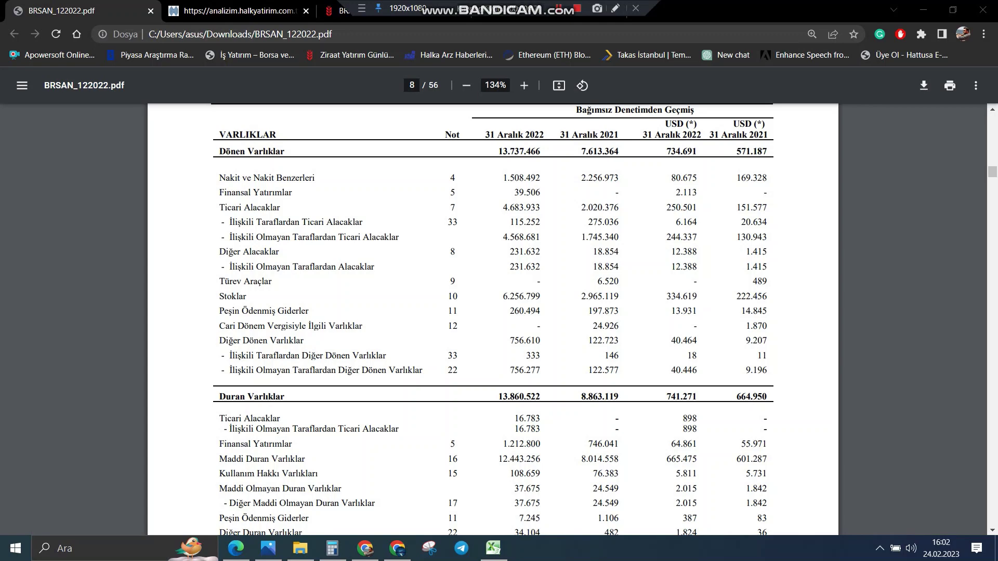
# Underline the Dönen Varlıklar totals in all four period columns of the balance sheet with the screen drawing pen
pyautogui.scroll(-4, 492, 319)
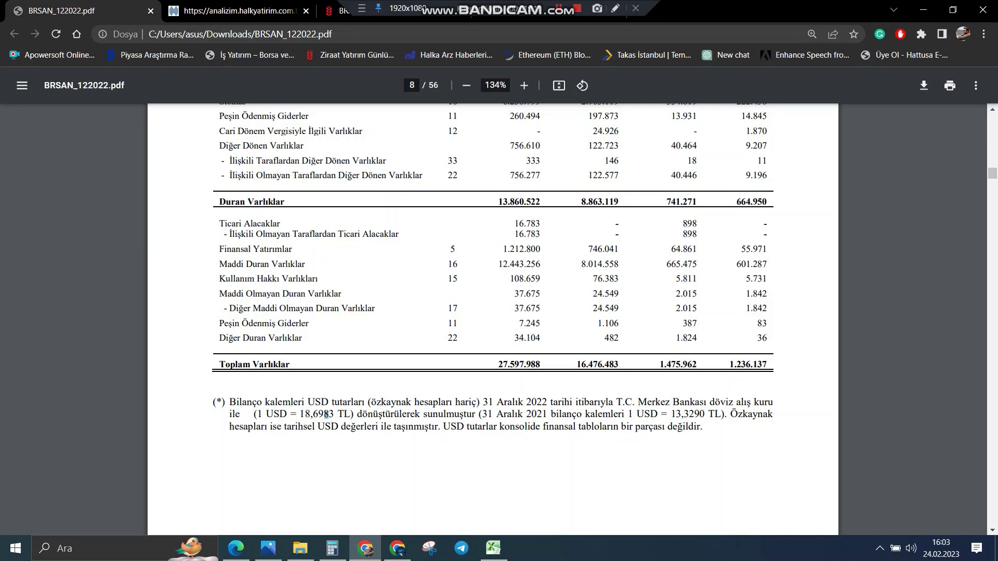
pyautogui.scroll(5, 326, 415)
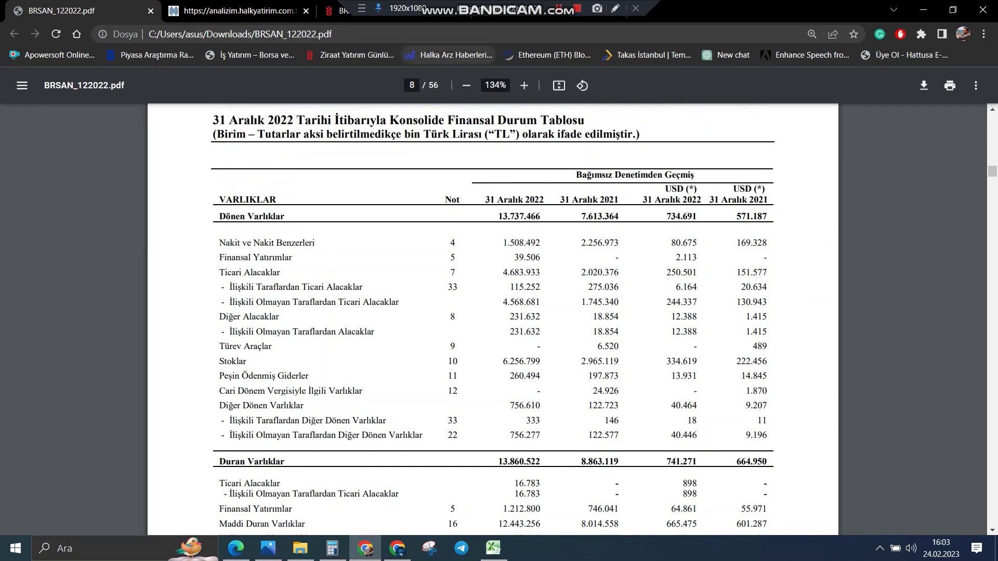
pyautogui.click(616, 8)
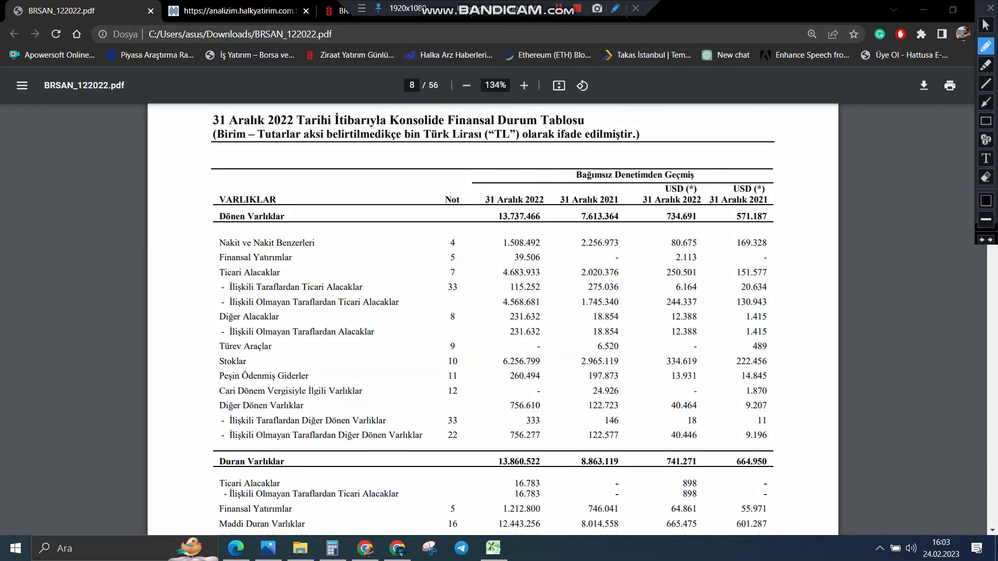
pyautogui.moveTo(575, 226); pyautogui.dragTo(615, 223)
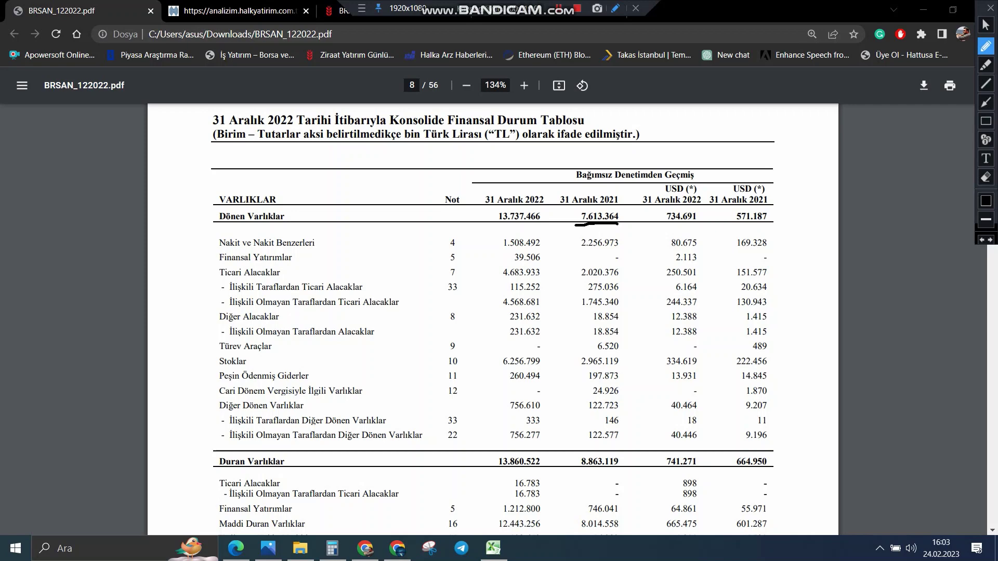
pyautogui.moveTo(495, 225); pyautogui.dragTo(523, 224)
pyautogui.moveTo(732, 221); pyautogui.dragTo(765, 225)
pyautogui.moveTo(665, 227); pyautogui.dragTo(702, 221)
# Underline the Duran Varlıklar totals for 2022 and 2021 in both the TL and USD columns
pyautogui.moveTo(578, 468); pyautogui.dragTo(610, 471)
pyautogui.moveTo(497, 468); pyautogui.dragTo(552, 471)
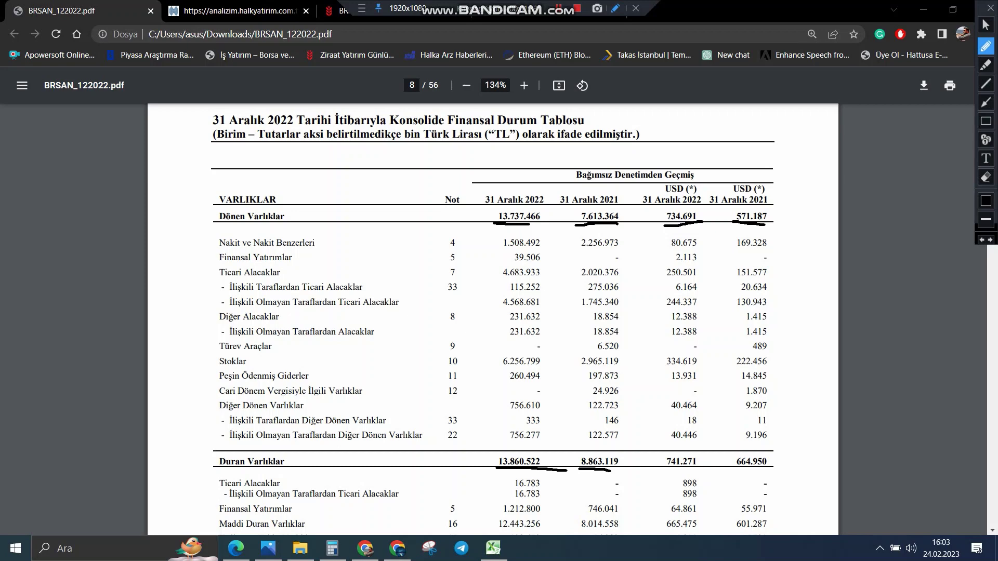
pyautogui.moveTo(732, 468); pyautogui.dragTo(780, 473)
pyautogui.moveTo(667, 468); pyautogui.dragTo(705, 465)
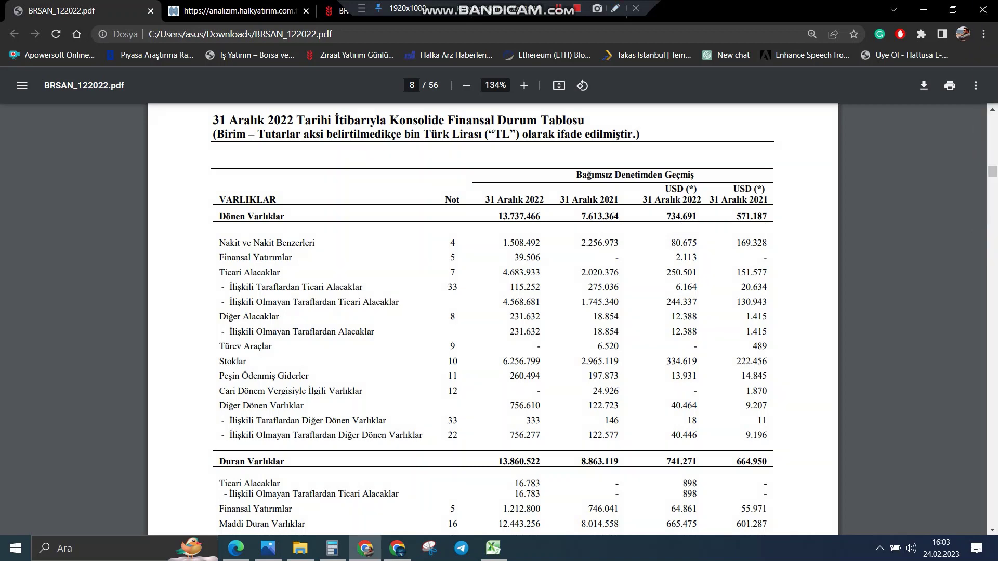
# Mark the Toplam Varlıklar figures in all four columns with pen underlines, and leave drawing mode
pyautogui.scroll(-6, 326, 349)
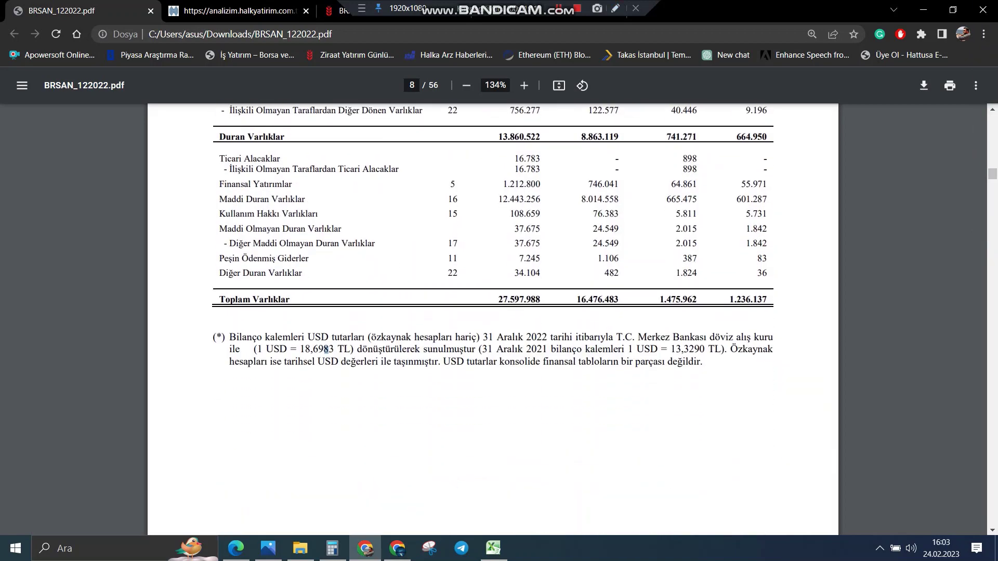
pyautogui.hotkey('ctrl', 'shift', 'd')
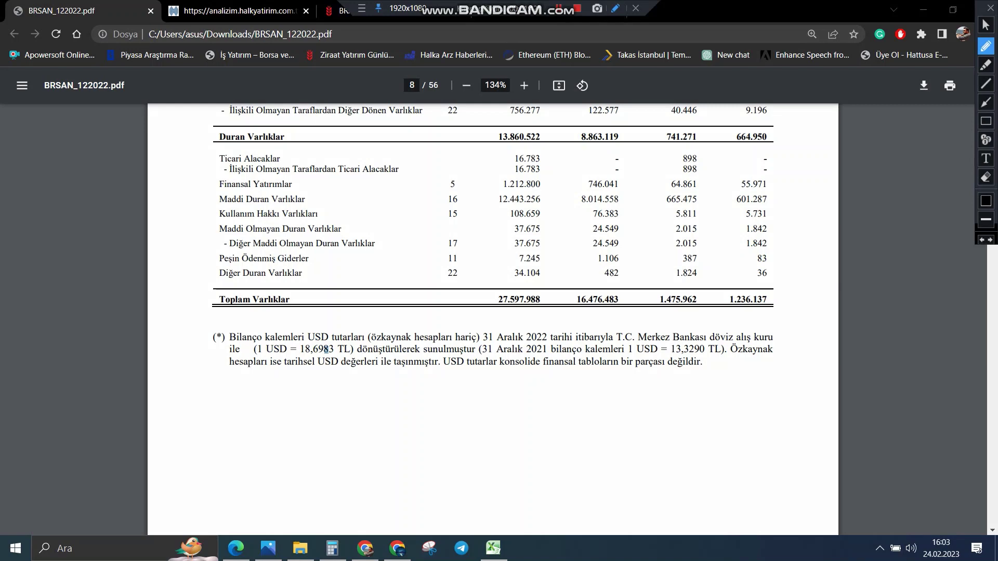
pyautogui.moveTo(572, 306); pyautogui.dragTo(624, 304)
pyautogui.moveTo(493, 304); pyautogui.dragTo(546, 304)
pyautogui.moveTo(720, 301); pyautogui.dragTo(773, 303)
pyautogui.moveTo(653, 300)
pyautogui.mouseDown()
pyautogui.moveTo(682, 309)
pyautogui.moveTo(707, 301)
pyautogui.mouseUp()
pyautogui.hotkey('ctrl', 'shift', 'd')
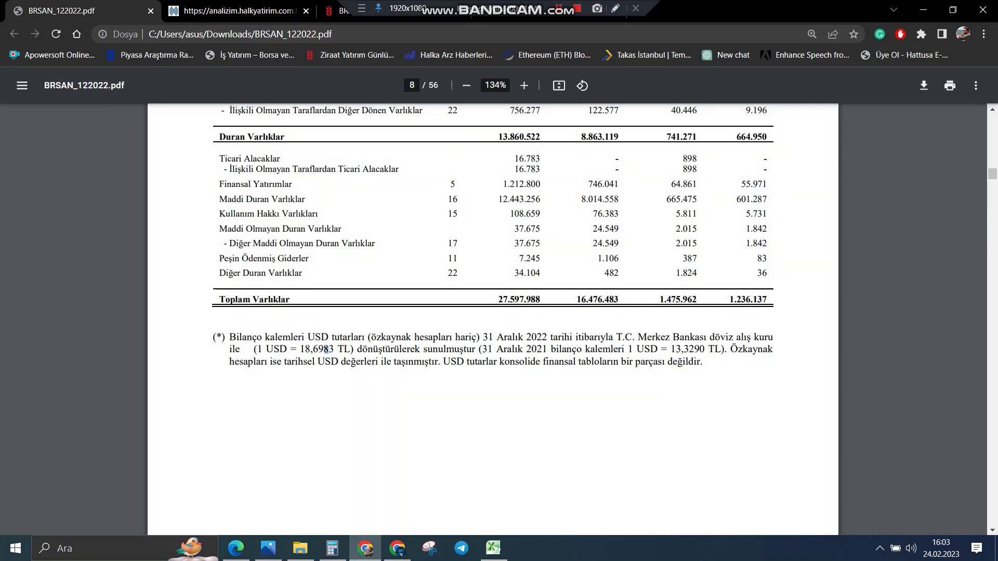
# Underline the four Kısa Vadeli Yükümlülükler totals in the KAYNAKLAR table on page 9, and leave drawing mode
pyautogui.scroll(-8, 326, 349)
pyautogui.scroll(-1, 494, 343)
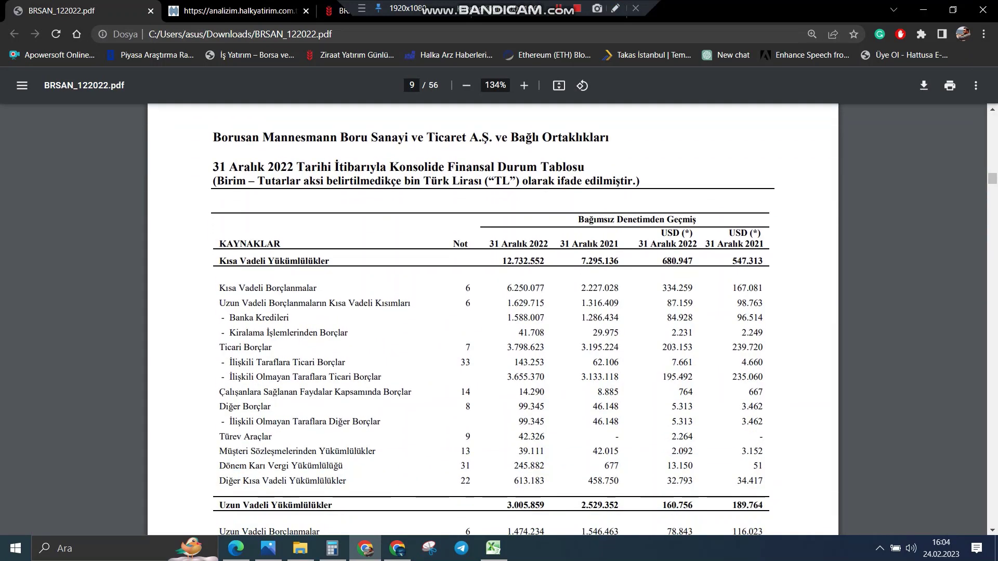
pyautogui.hotkey('ctrl', 'shift', 'd')
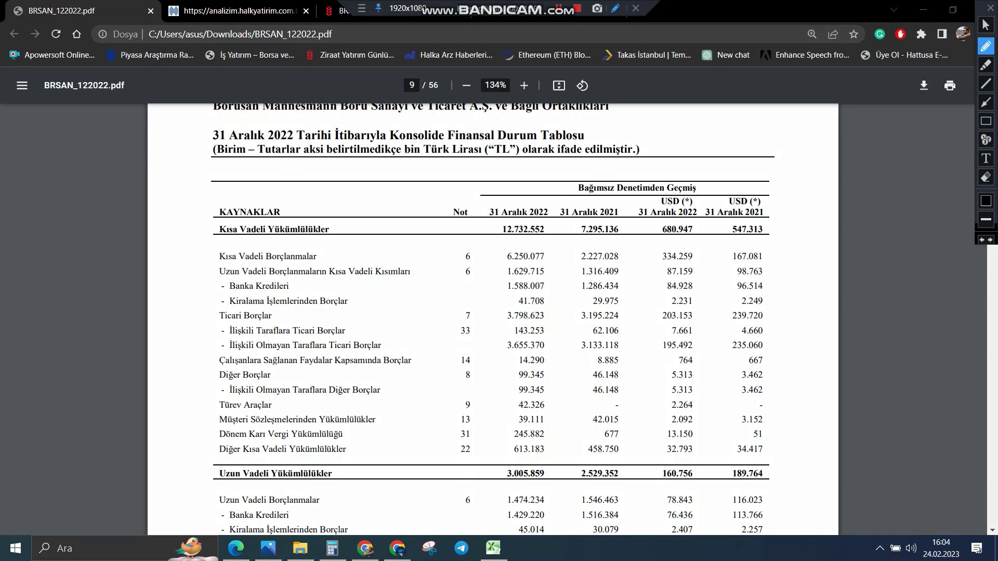
pyautogui.moveTo(573, 230); pyautogui.dragTo(626, 229)
pyautogui.moveTo(495, 229); pyautogui.dragTo(554, 229)
pyautogui.moveTo(724, 227)
pyautogui.mouseDown()
pyautogui.moveTo(767, 236)
pyautogui.moveTo(768, 224)
pyautogui.mouseUp()
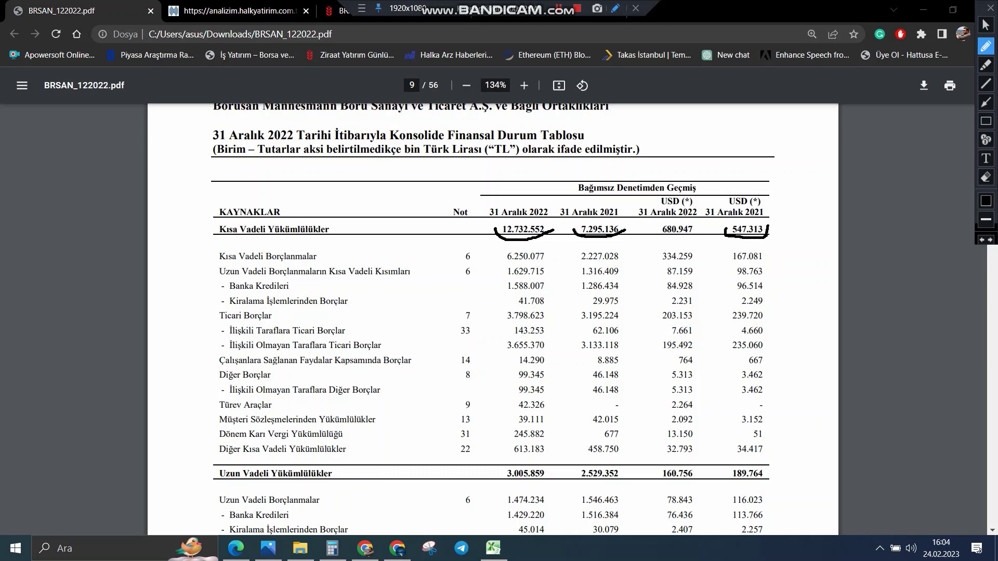
pyautogui.moveTo(655, 229); pyautogui.dragTo(699, 227)
pyautogui.press('Escape')
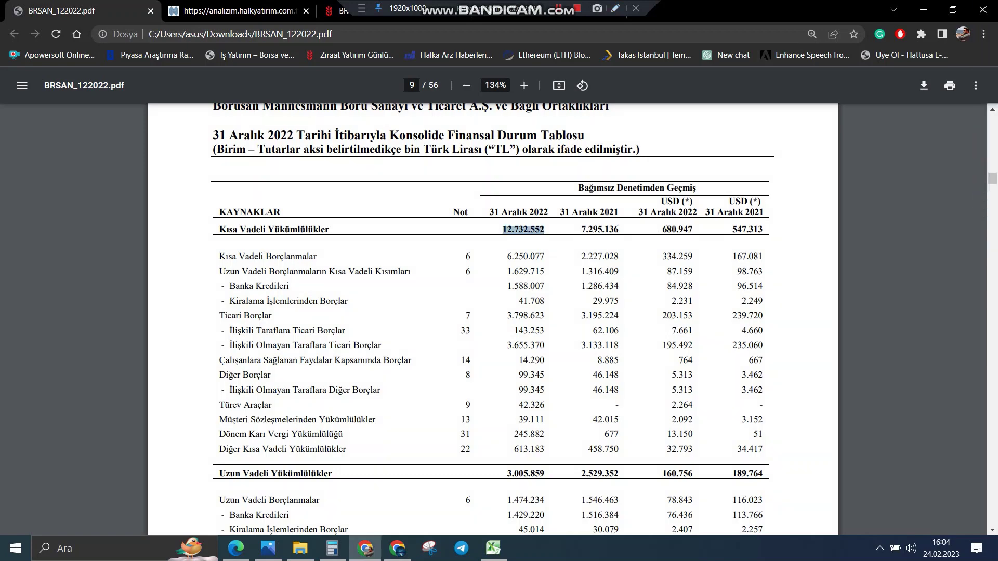
# Underline the Uzun Vadeli Yükümlülükler totals in the TL and USD columns of the KAYNAKLAR table
pyautogui.scroll(5, 492, 319)
pyautogui.scroll(4, 493, 319)
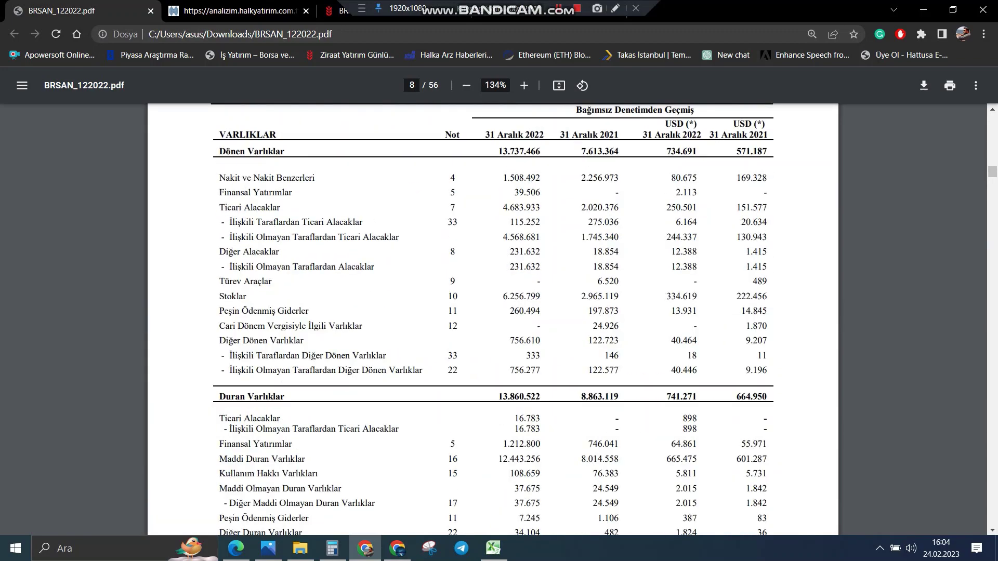
pyautogui.scroll(-11, 493, 319)
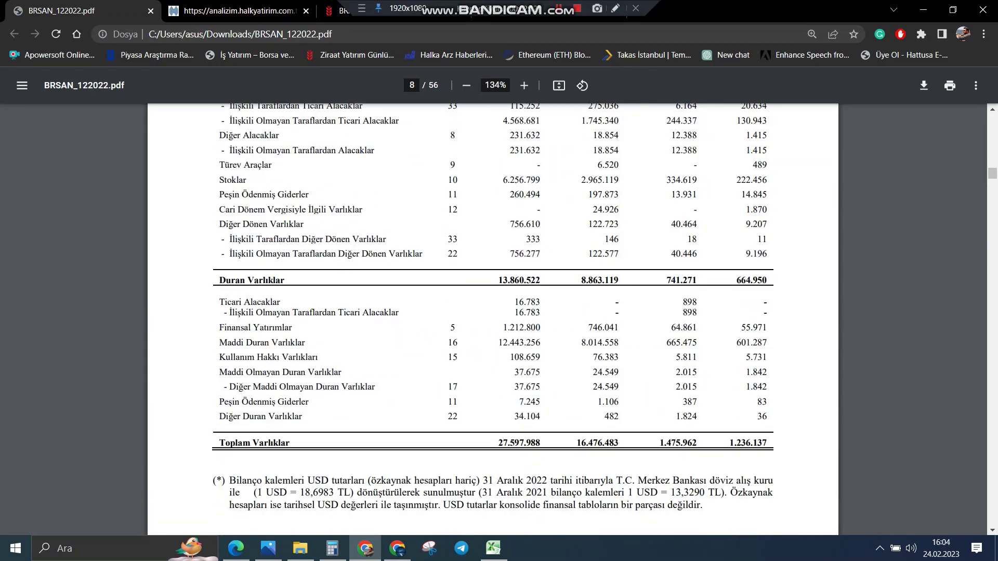
pyautogui.scroll(-11, 493, 320)
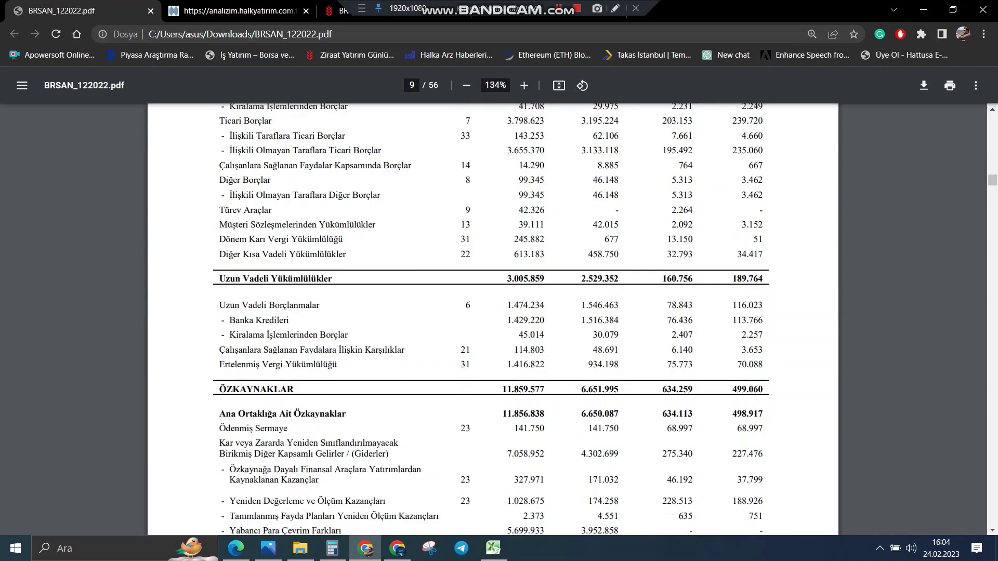
pyautogui.scroll(1, 493, 319)
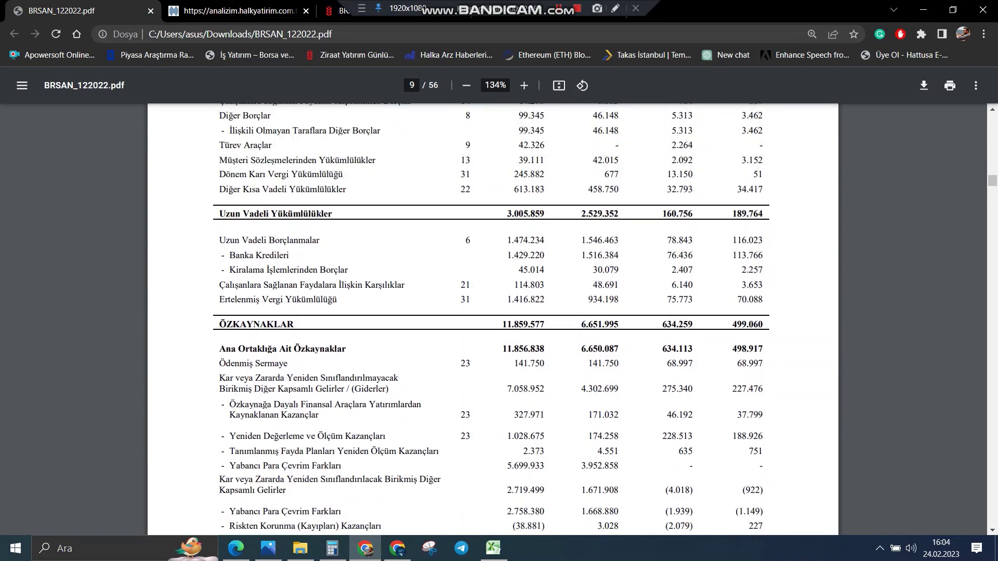
pyautogui.click(615, 8)
pyautogui.moveTo(576, 220); pyautogui.dragTo(621, 222)
pyautogui.moveTo(505, 223); pyautogui.dragTo(546, 225)
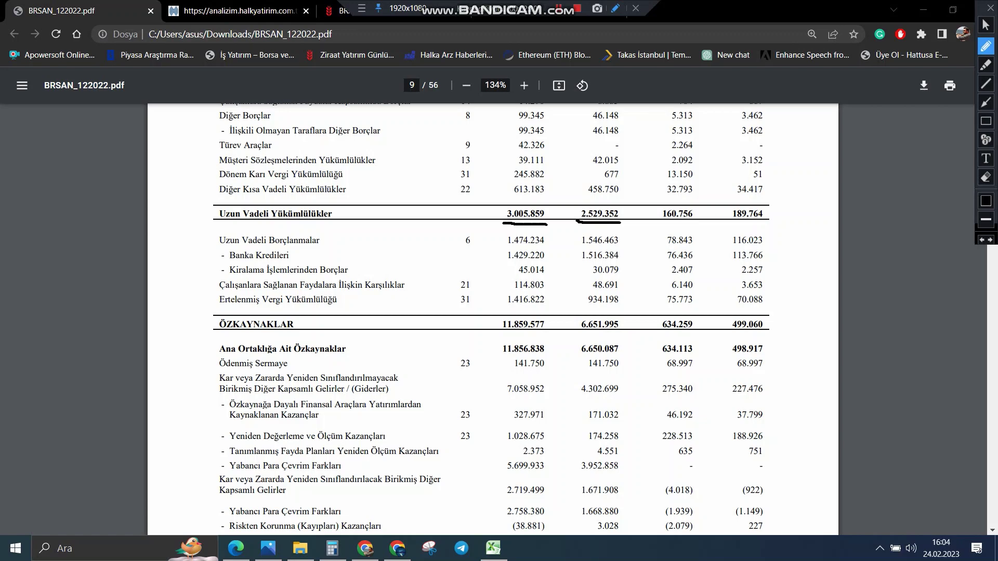
pyautogui.moveTo(728, 220); pyautogui.dragTo(764, 220)
pyautogui.moveTo(672, 220); pyautogui.dragTo(703, 221)
# Underline the ÖZKAYNAKLAR totals in all four columns, and leave drawing mode
pyautogui.moveTo(579, 331); pyautogui.dragTo(618, 330)
pyautogui.moveTo(496, 333); pyautogui.dragTo(563, 335)
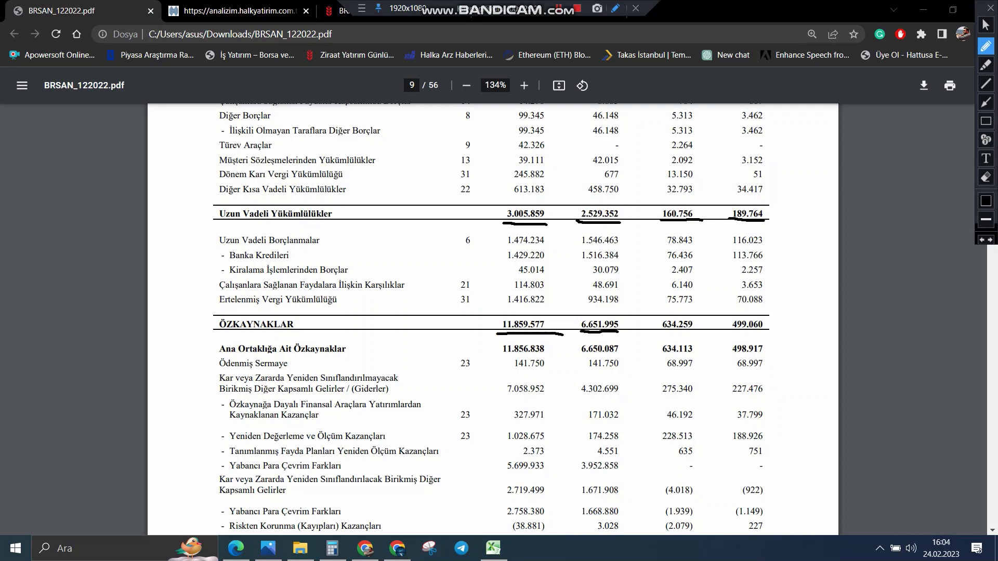
pyautogui.moveTo(729, 331); pyautogui.dragTo(772, 330)
pyautogui.moveTo(655, 331); pyautogui.dragTo(704, 333)
pyautogui.press('Escape')
# Underline the Hasılat figures for 2022 and 2021 in TL and USD in the profit or loss statement on page 10
pyautogui.scroll(5, 492, 317)
pyautogui.scroll(-4, 493, 317)
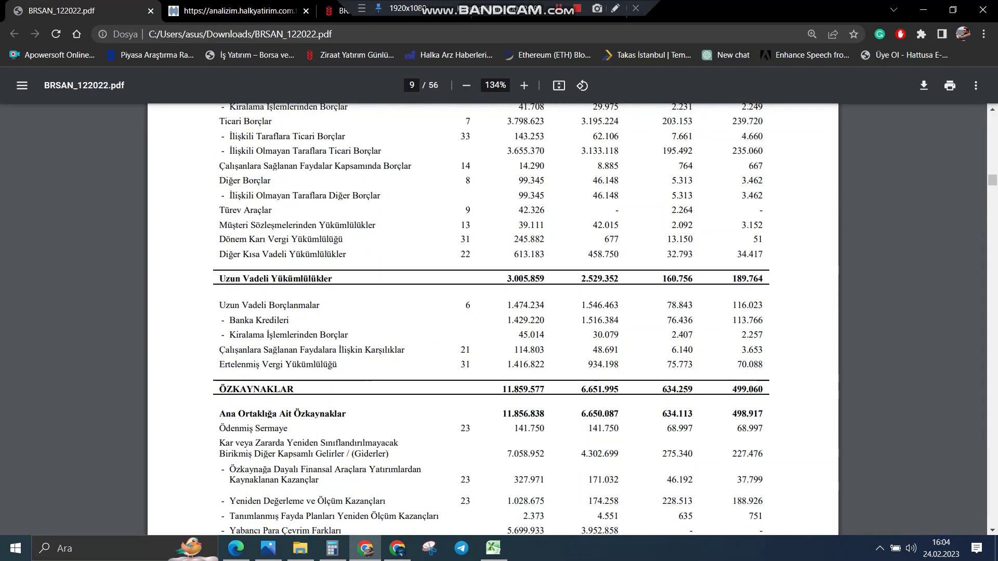
pyautogui.scroll(-6, 493, 317)
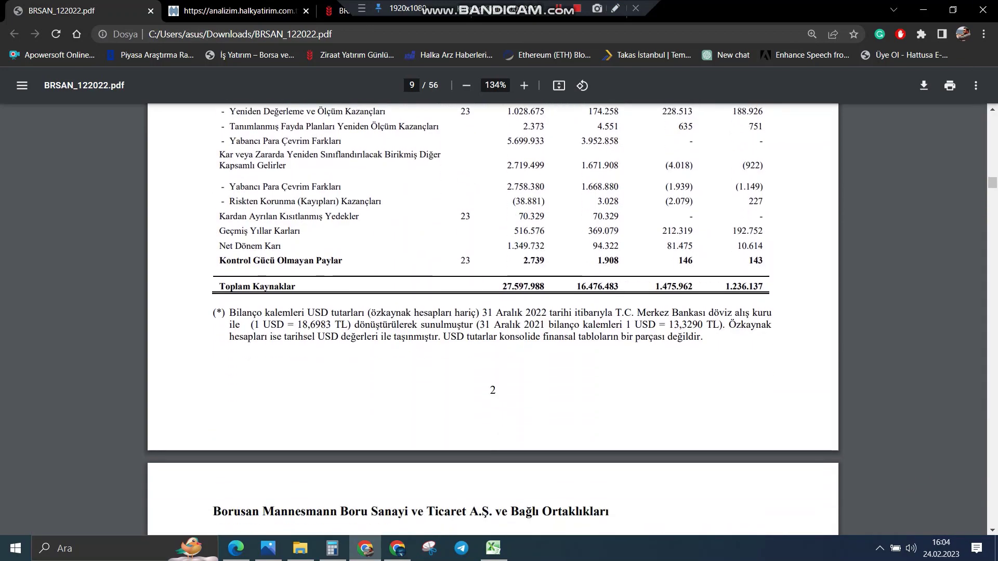
pyautogui.scroll(-8, 492, 317)
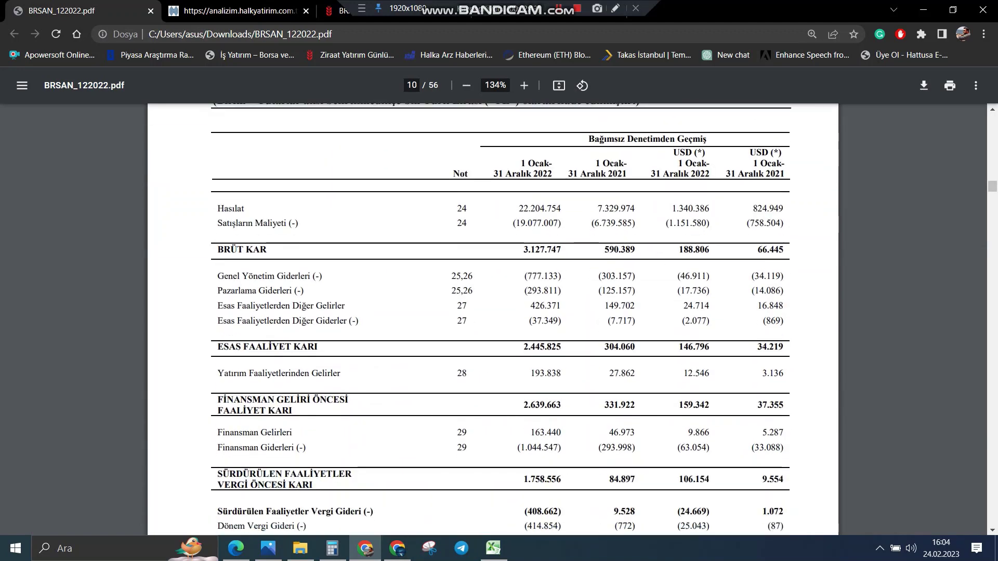
pyautogui.click(614, 8)
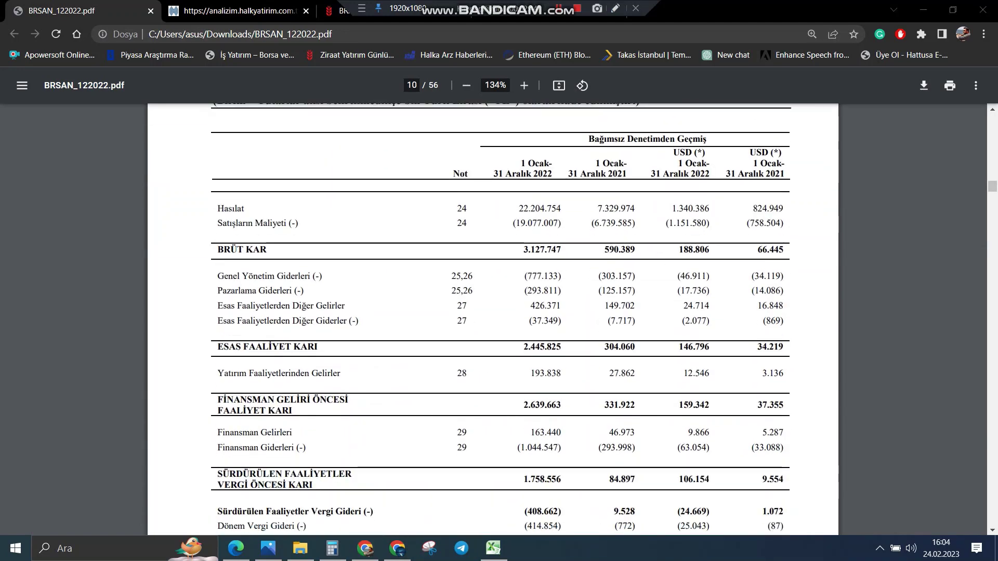
pyautogui.moveTo(597, 211); pyautogui.dragTo(640, 214)
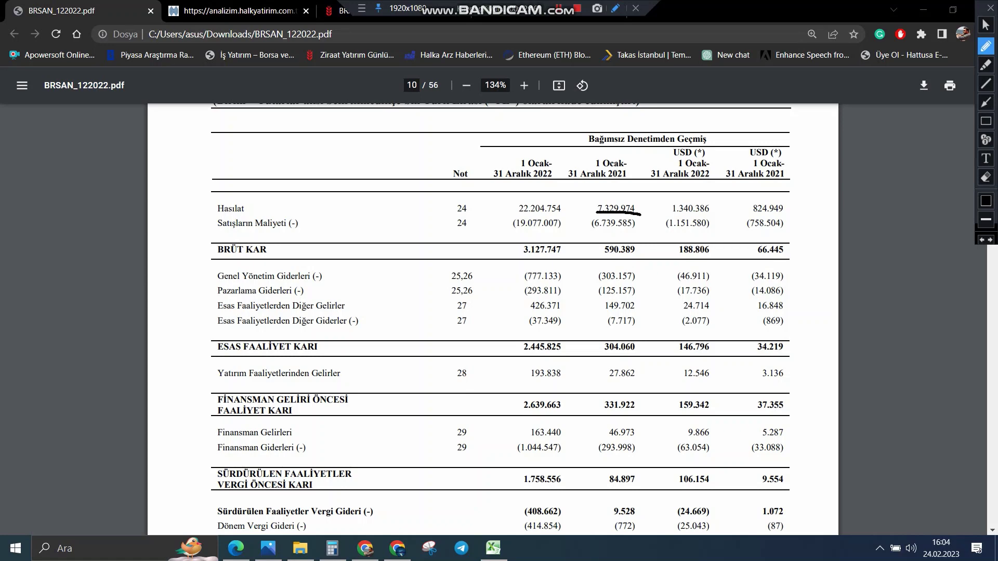
pyautogui.moveTo(566, 243); pyautogui.dragTo(599, 243)
pyautogui.moveTo(511, 212); pyautogui.dragTo(565, 221)
pyautogui.moveTo(752, 214); pyautogui.dragTo(783, 213)
pyautogui.moveTo(668, 210); pyautogui.dragTo(712, 217)
# Underline the BRÜT KAR figures in all four columns, and leave drawing mode
pyautogui.moveTo(598, 257); pyautogui.dragTo(640, 257)
pyautogui.moveTo(518, 255); pyautogui.dragTo(561, 262)
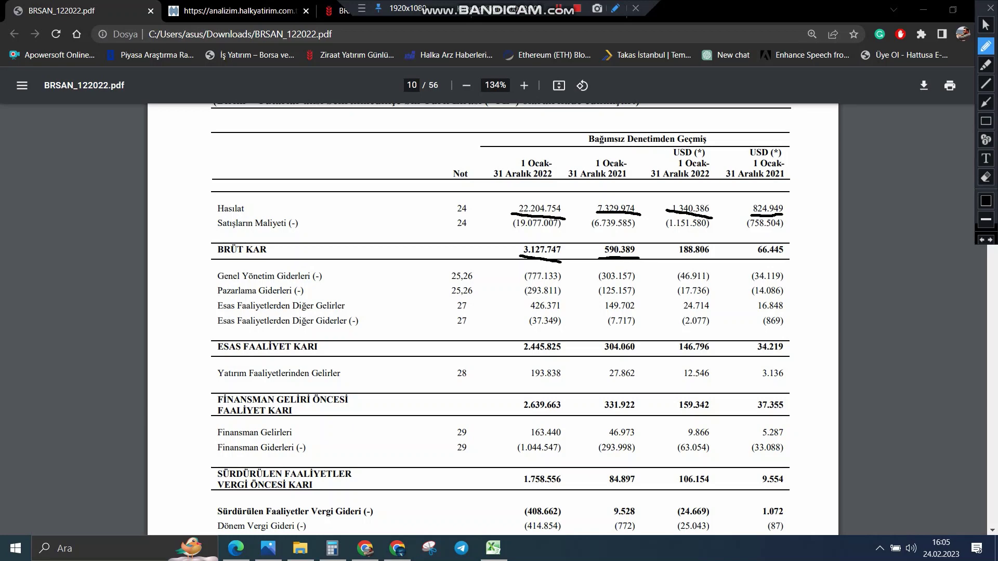
pyautogui.moveTo(752, 257); pyautogui.dragTo(788, 258)
pyautogui.moveTo(671, 257); pyautogui.dragTo(715, 261)
pyautogui.press('Escape')
# Underline the ESAS FAALİYET KARI figures in the TL and USD columns of the profit or loss statement
pyautogui.scroll(-7, 499, 312)
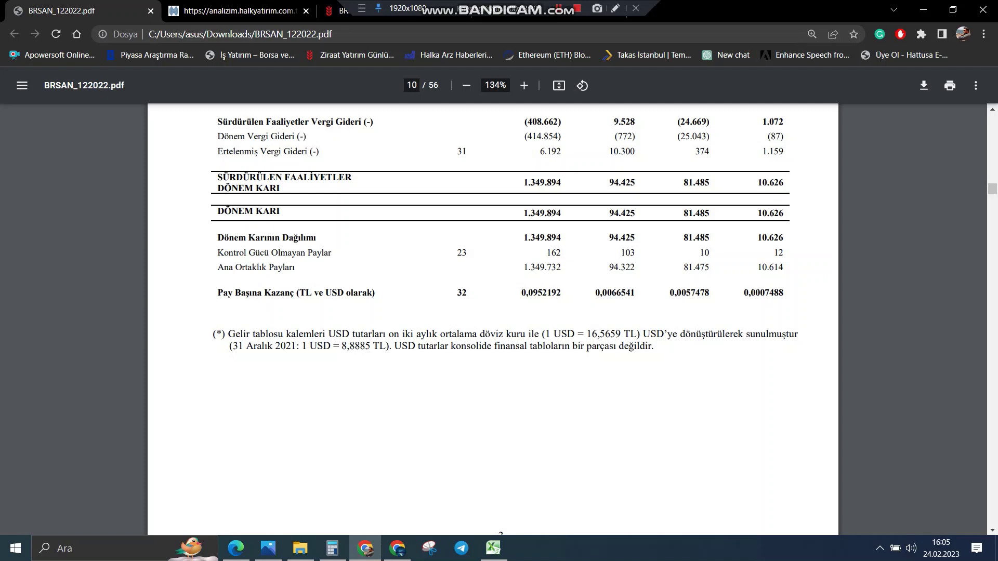
pyautogui.scroll(6, 493, 312)
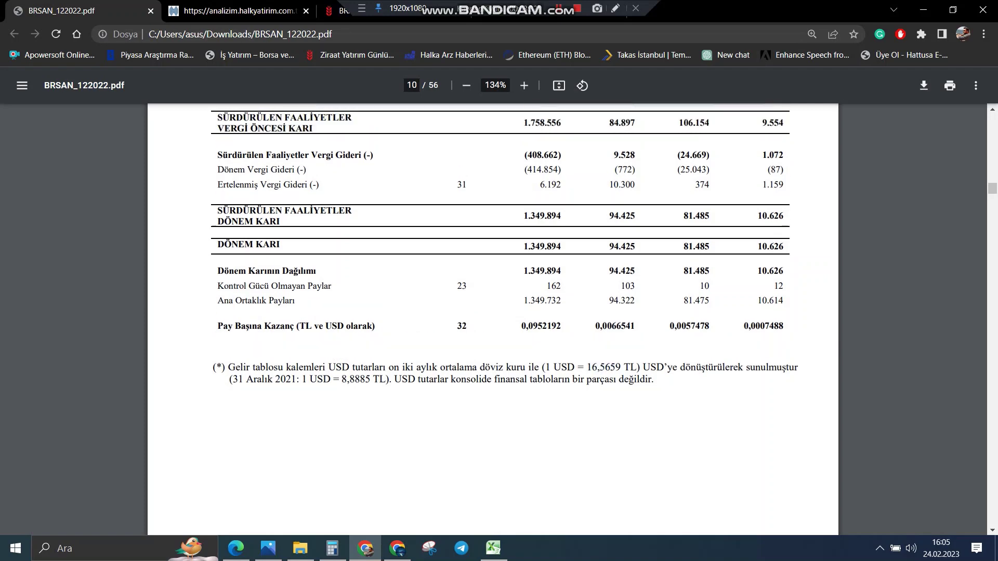
pyautogui.scroll(2, 493, 312)
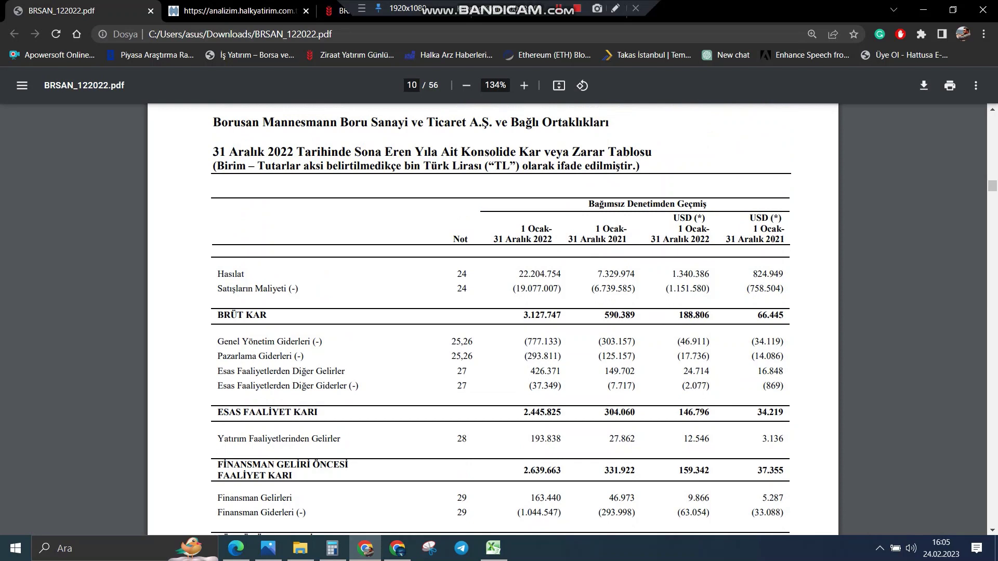
pyautogui.scroll(-1, 493, 312)
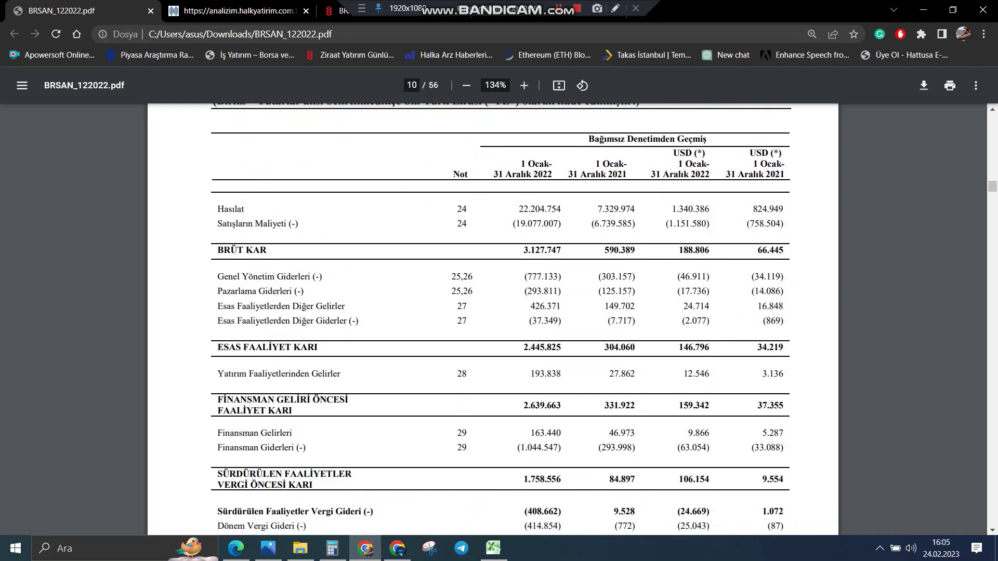
pyautogui.scroll(-1, 493, 312)
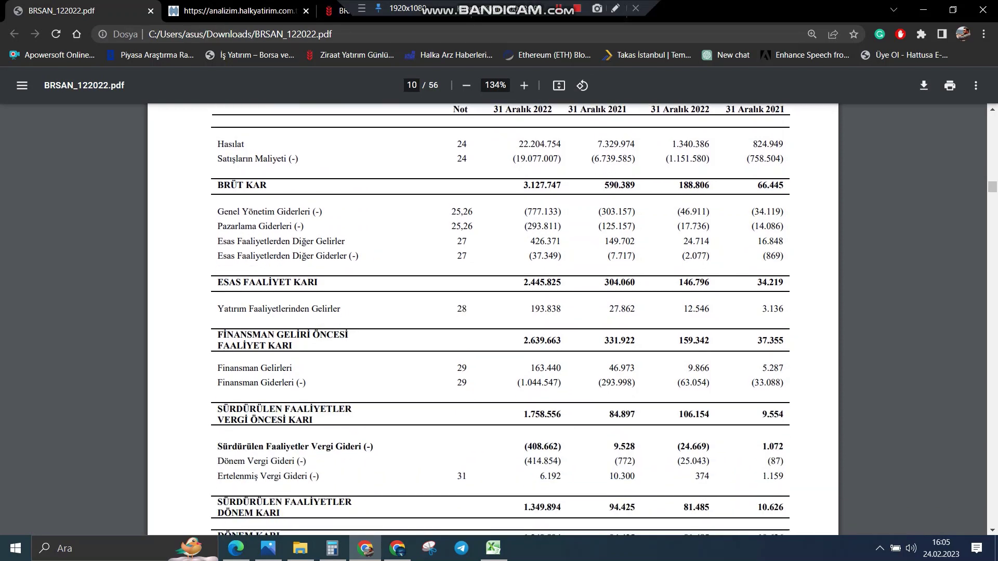
pyautogui.click(616, 8)
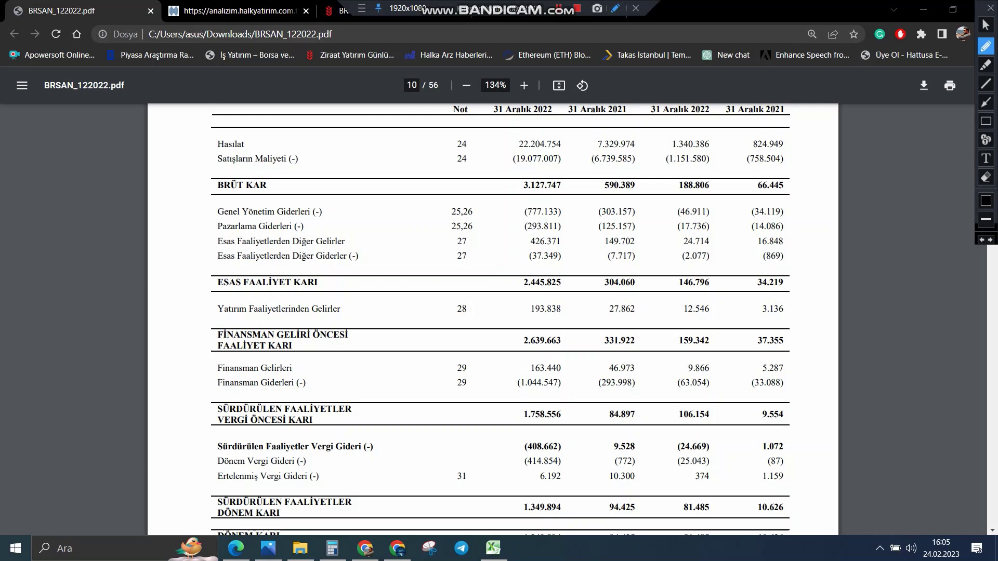
pyautogui.moveTo(603, 290); pyautogui.dragTo(639, 291)
pyautogui.moveTo(517, 288); pyautogui.dragTo(566, 292)
pyautogui.moveTo(752, 291); pyautogui.dragTo(786, 287)
pyautogui.moveTo(677, 290); pyautogui.dragTo(706, 288)
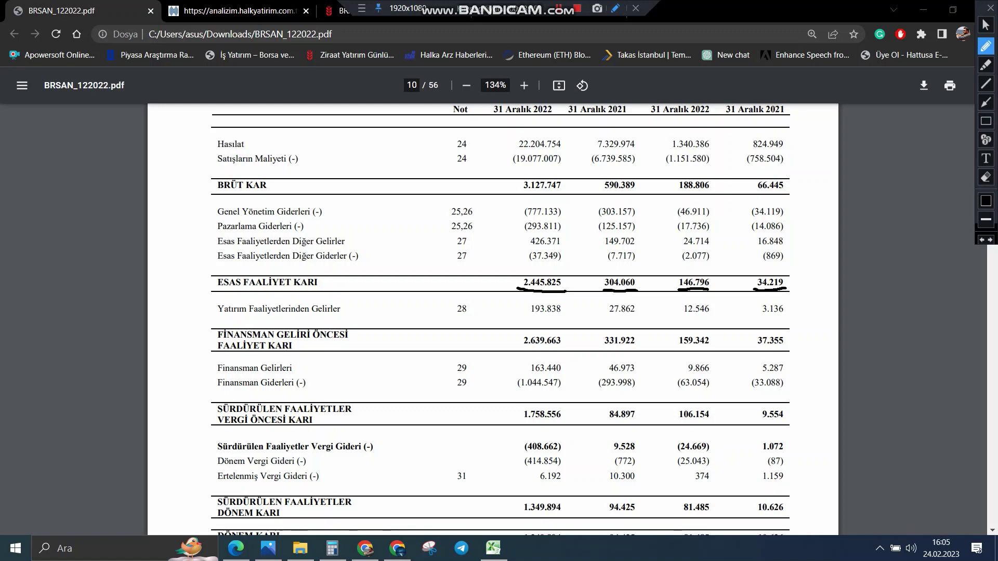
# Underline the FİNANSMAN GELİRİ ÖNCESİ FAALİYET KARI figures in all four columns, and leave drawing mode
pyautogui.moveTo(591, 349); pyautogui.dragTo(633, 349)
pyautogui.moveTo(516, 348); pyautogui.dragTo(570, 352)
pyautogui.moveTo(750, 345); pyautogui.dragTo(777, 351)
pyautogui.moveTo(668, 350); pyautogui.dragTo(717, 346)
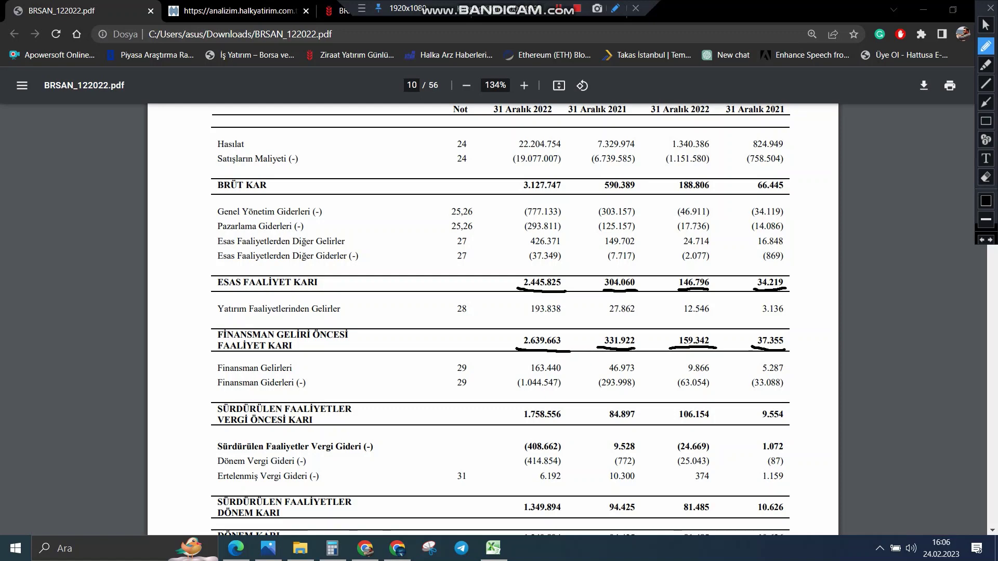
pyautogui.press('Escape')
# Underline the SÜRDÜRÜLEN FAALİYETLER VERGİ ÖNCESİ KARI figures in the TL and USD columns for 2022 and 2021
pyautogui.scroll(-3, 500, 320)
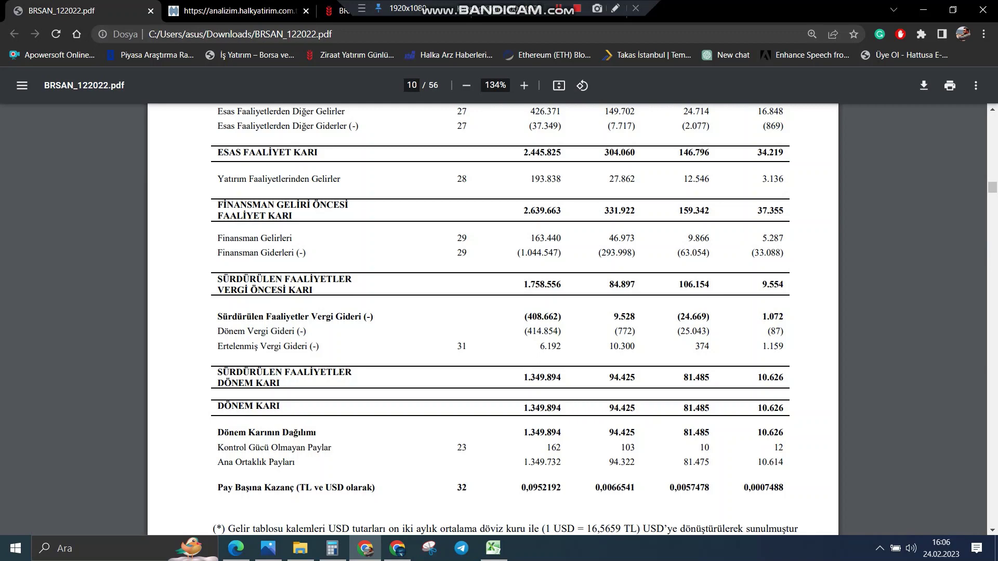
pyautogui.click(615, 7)
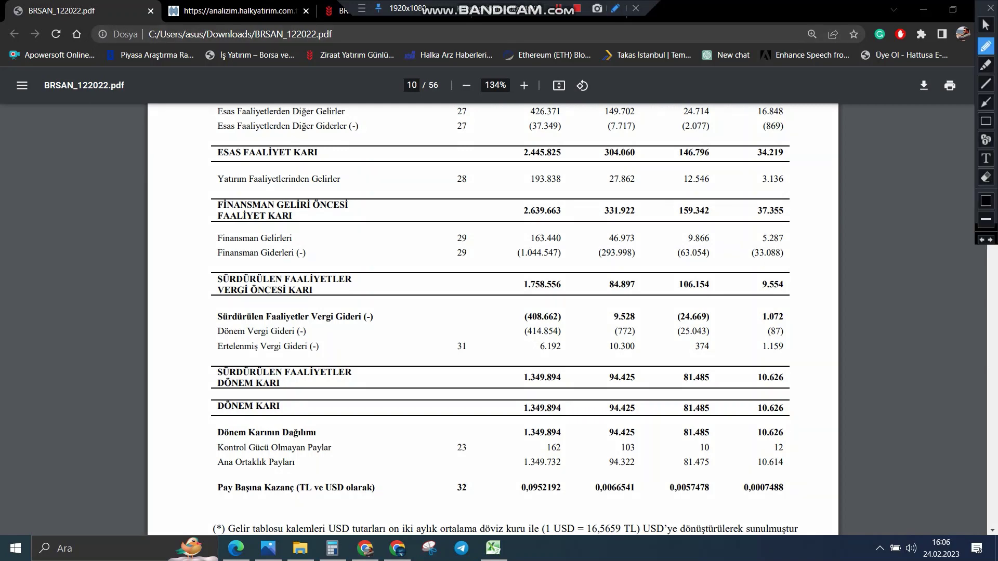
pyautogui.moveTo(602, 293); pyautogui.dragTo(635, 294)
pyautogui.moveTo(519, 293); pyautogui.dragTo(568, 290)
pyautogui.moveTo(758, 290); pyautogui.dragTo(785, 292)
pyautogui.moveTo(679, 294); pyautogui.dragTo(712, 292)
# Underline the four DÖNEM KARI figures, box the USD pair with a handwritten "x8" beside it, and leave drawing mode
pyautogui.moveTo(602, 416); pyautogui.dragTo(636, 416)
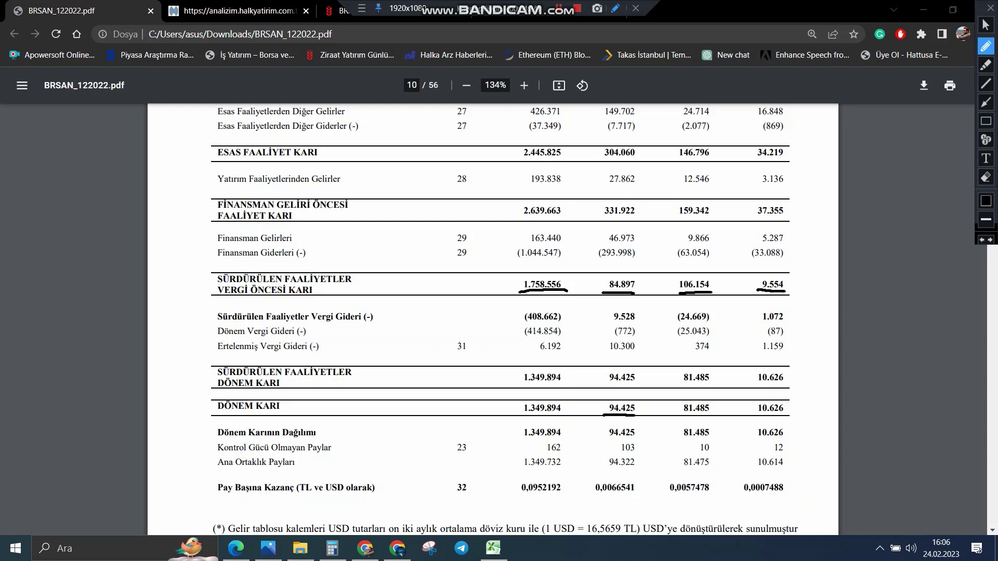
pyautogui.moveTo(517, 414); pyautogui.dragTo(557, 409)
pyautogui.moveTo(757, 416); pyautogui.dragTo(789, 414)
pyautogui.moveTo(678, 416); pyautogui.dragTo(710, 415)
pyautogui.moveTo(788, 389)
pyautogui.mouseDown()
pyautogui.moveTo(677, 393)
pyautogui.moveTo(720, 422)
pyautogui.moveTo(801, 416)
pyautogui.moveTo(785, 383)
pyautogui.moveTo(819, 406)
pyautogui.moveTo(801, 411)
pyautogui.mouseUp()
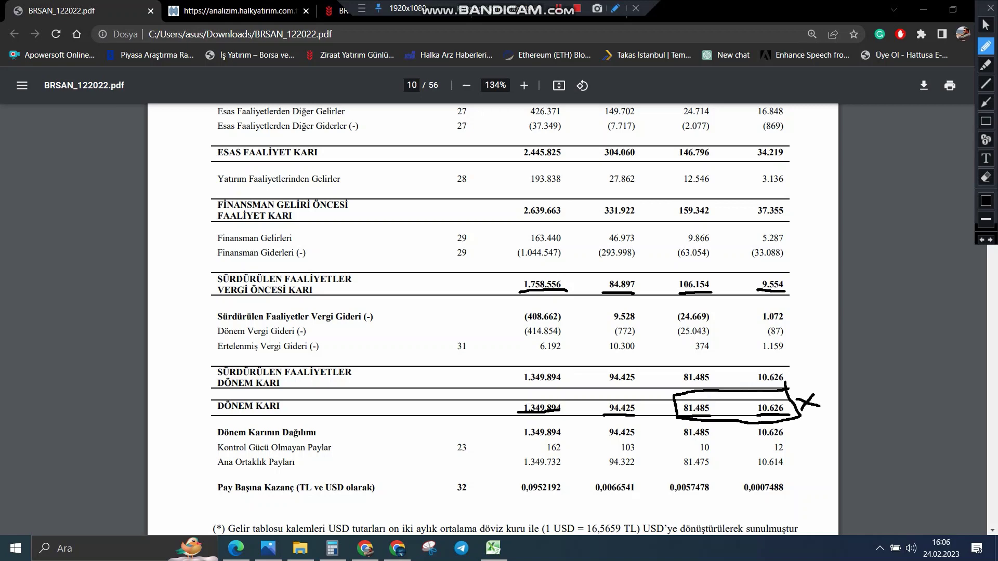
pyautogui.moveTo(846, 386)
pyautogui.mouseDown()
pyautogui.moveTo(821, 398)
pyautogui.moveTo(842, 426)
pyautogui.moveTo(843, 387)
pyautogui.mouseUp()
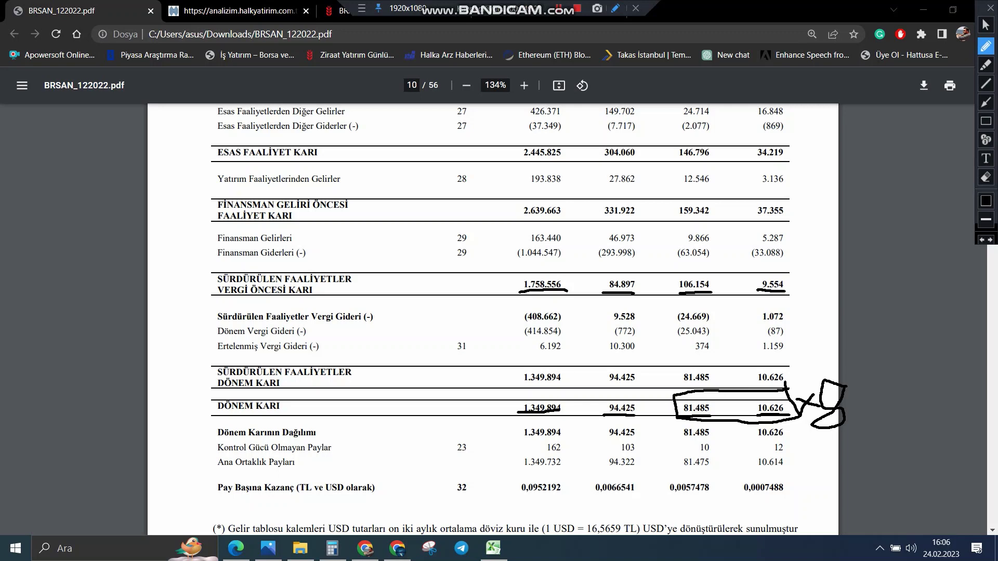
pyautogui.hotkey('ctrl', 'alt', 'd')
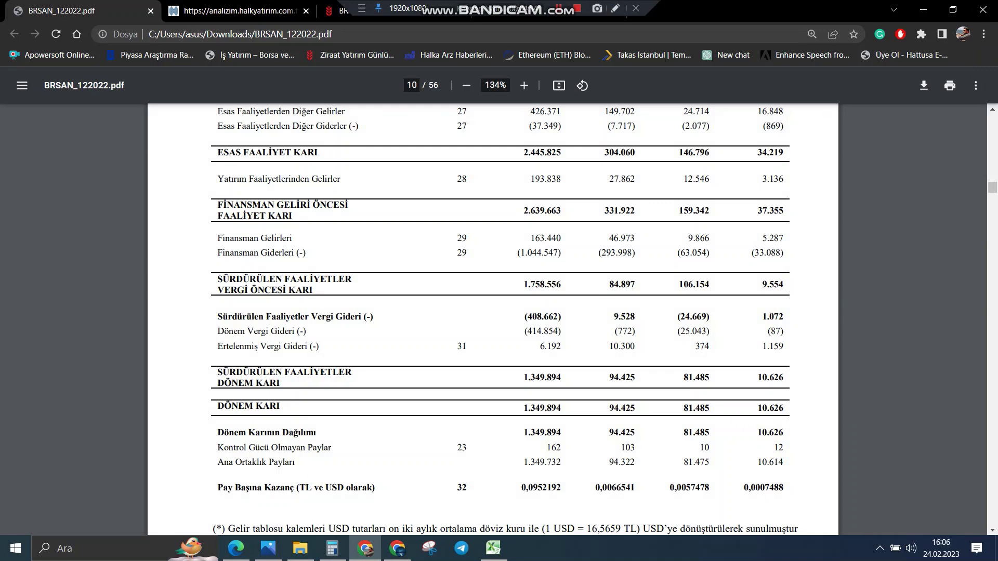
# On the Halk Yatırım Finansallar table, underline quarterly Net Satışlar and FAVÖK for 2022/12 and 2021/12, and draw upward arrows over their annualised columns
pyautogui.click(233, 10)
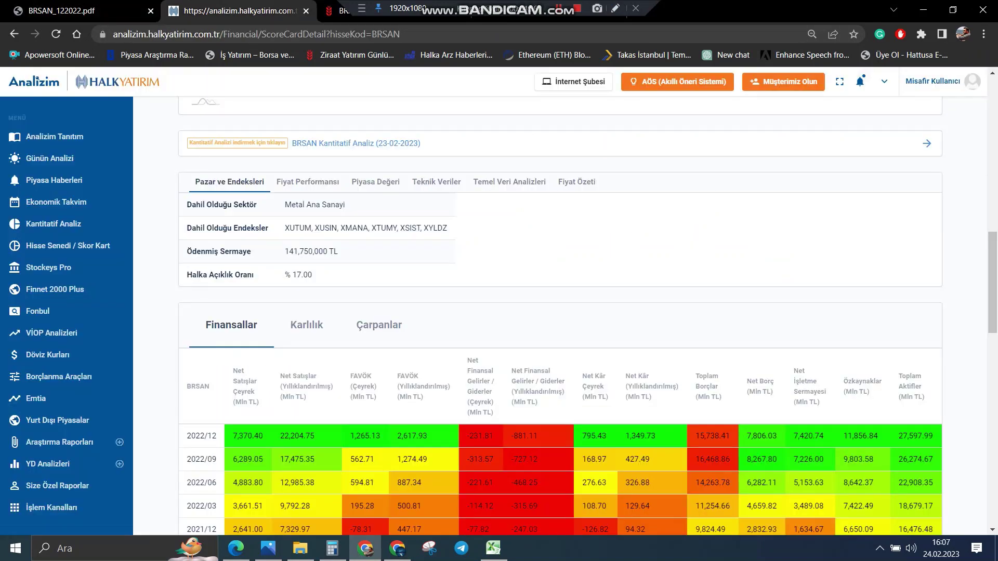
pyautogui.scroll(-4, 560, 317)
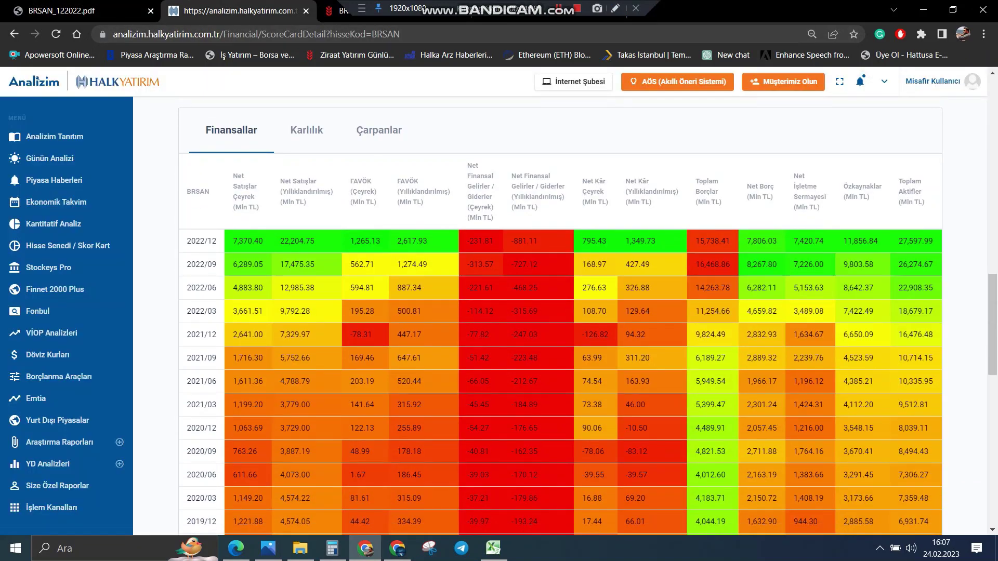
pyautogui.hotkey('ctrl', 'alt', 'd')
pyautogui.moveTo(226, 250); pyautogui.dragTo(267, 253)
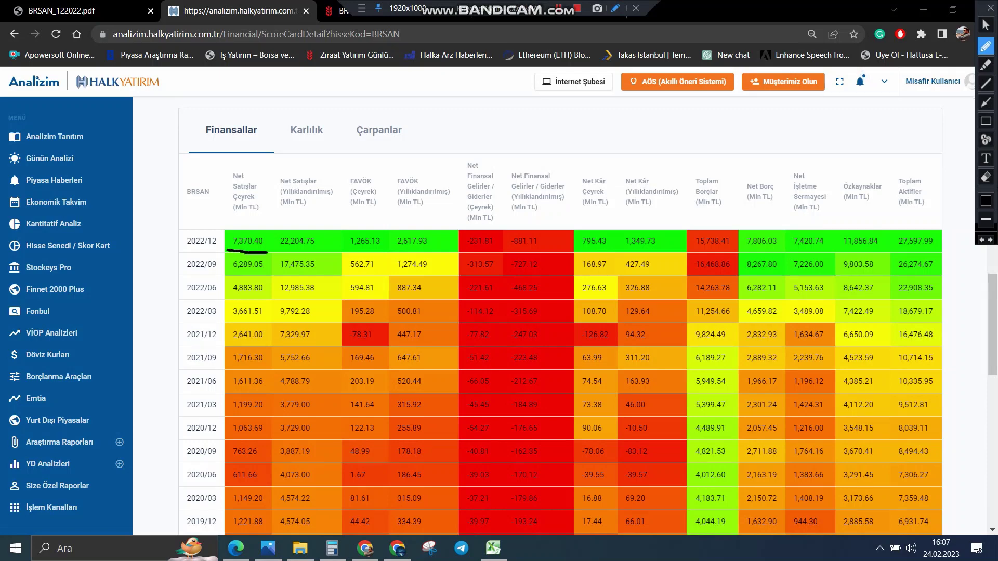
pyautogui.moveTo(228, 343); pyautogui.dragTo(267, 343)
pyautogui.moveTo(344, 248); pyautogui.dragTo(379, 247)
pyautogui.moveTo(343, 343); pyautogui.dragTo(382, 346)
pyautogui.moveTo(277, 347)
pyautogui.mouseDown()
pyautogui.moveTo(283, 260)
pyautogui.moveTo(273, 279)
pyautogui.moveTo(295, 278)
pyautogui.mouseUp()
pyautogui.moveTo(398, 270)
pyautogui.mouseDown()
pyautogui.moveTo(397, 341)
pyautogui.moveTo(398, 245)
pyautogui.moveTo(385, 266)
pyautogui.moveTo(406, 256)
pyautogui.mouseUp()
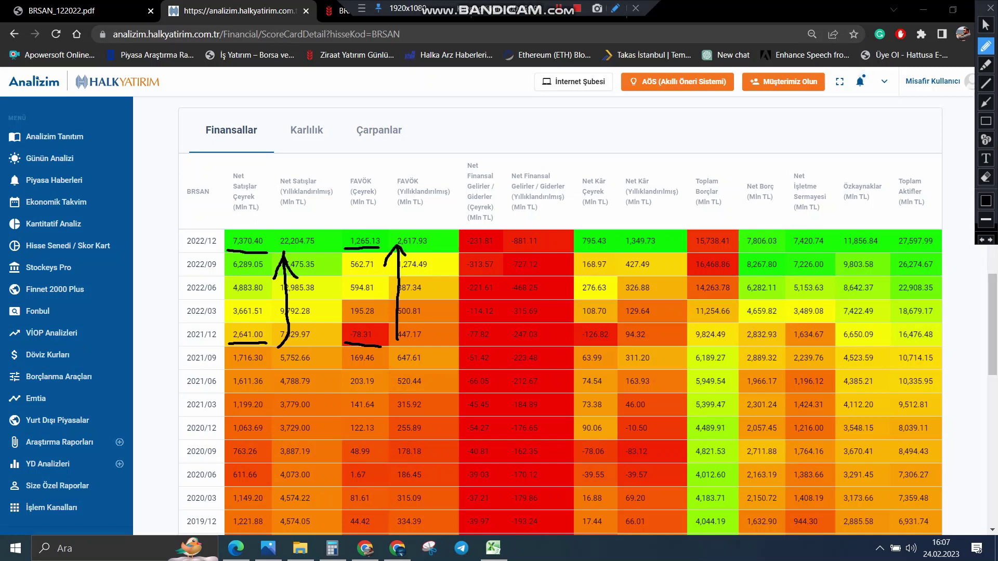
# Underline quarterly Net Kâr for 2021/12 and 2022/12, and draw an upward arrow between those periods in the annualised Net Kâr column
pyautogui.moveTo(577, 344); pyautogui.dragTo(602, 340)
pyautogui.moveTo(581, 248); pyautogui.dragTo(609, 247)
pyautogui.moveTo(620, 338)
pyautogui.mouseDown()
pyautogui.moveTo(618, 232)
pyautogui.moveTo(609, 246)
pyautogui.moveTo(629, 250)
pyautogui.mouseUp()
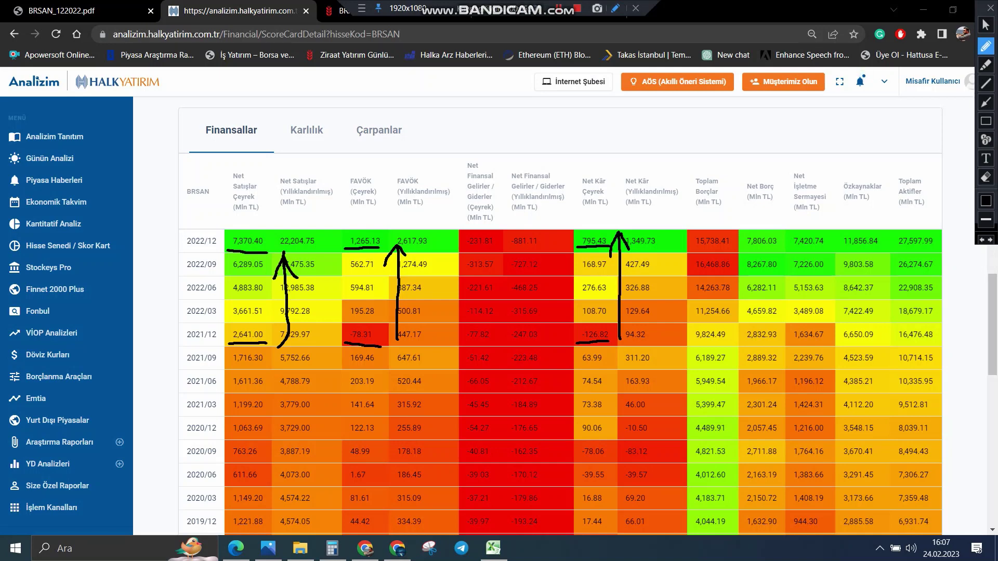
# Draw a downward arrow at Net Borç and upward arrows at Net İşletme Sermayesi and Özkaynaklar for 2022/12, and leave drawing mode
pyautogui.moveTo(741, 239)
pyautogui.mouseDown()
pyautogui.moveTo(740, 262)
pyautogui.moveTo(752, 248)
pyautogui.mouseUp()
pyautogui.moveTo(789, 270)
pyautogui.mouseDown()
pyautogui.moveTo(789, 238)
pyautogui.moveTo(797, 247)
pyautogui.mouseUp()
pyautogui.moveTo(882, 273)
pyautogui.mouseDown()
pyautogui.moveTo(886, 237)
pyautogui.moveTo(892, 246)
pyautogui.mouseUp()
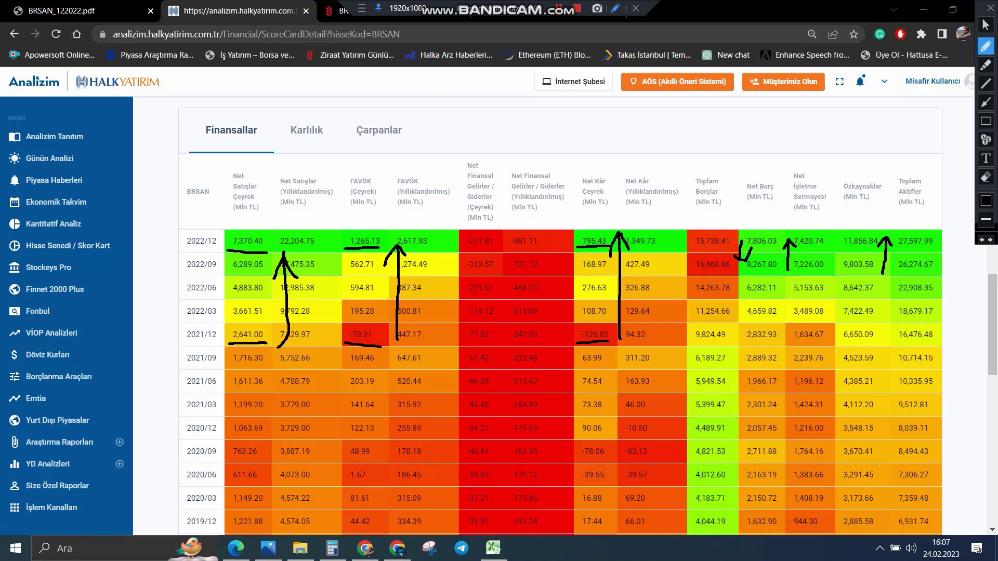
pyautogui.hotkey('ctrl', 'shift', 'd')
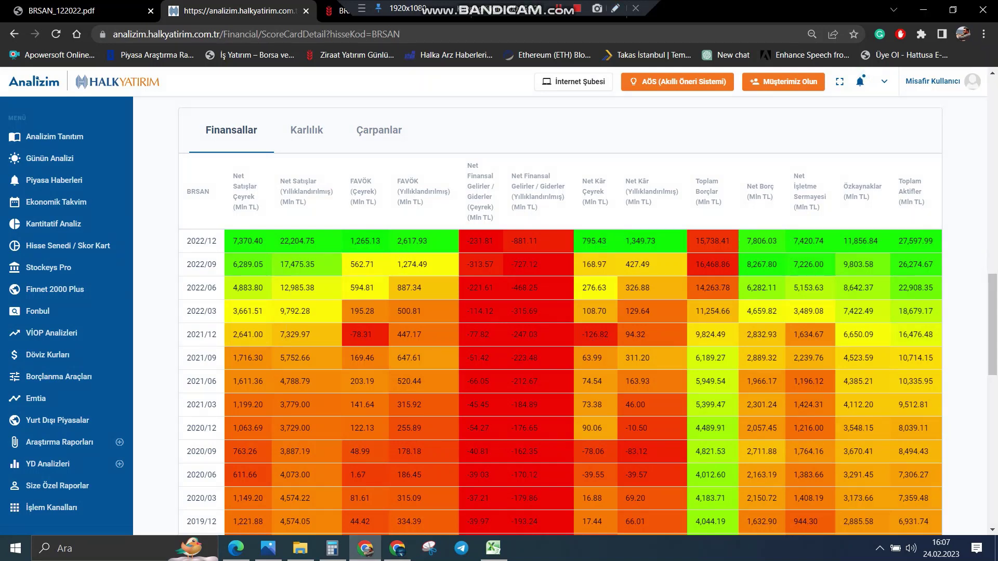
# In the Karlılık table, underline quarterly Brüt Kâr Marjı for 2021/12 and 2022/12 and quarterly Favök Marjı for 2022/12
pyautogui.click(306, 130)
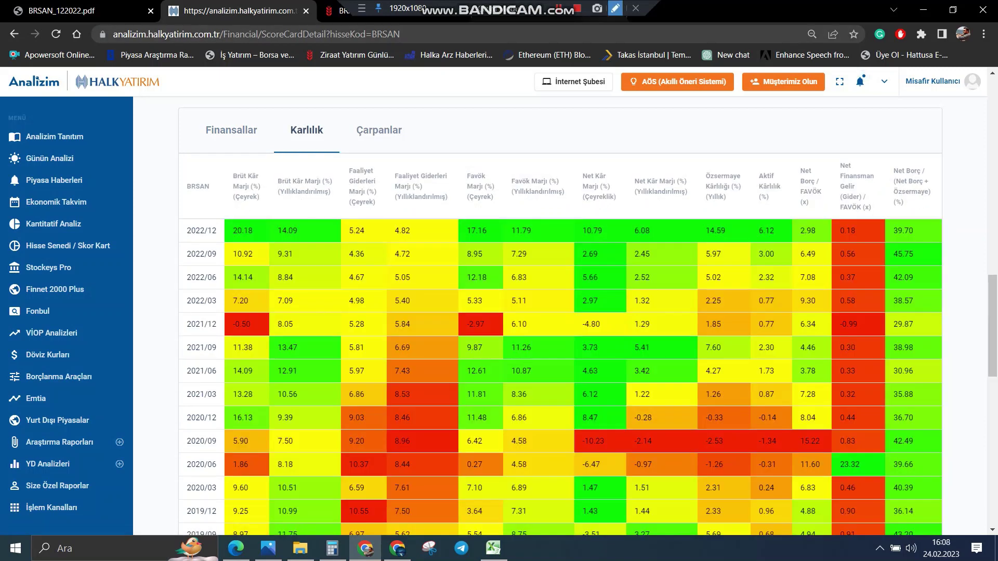
pyautogui.click(615, 8)
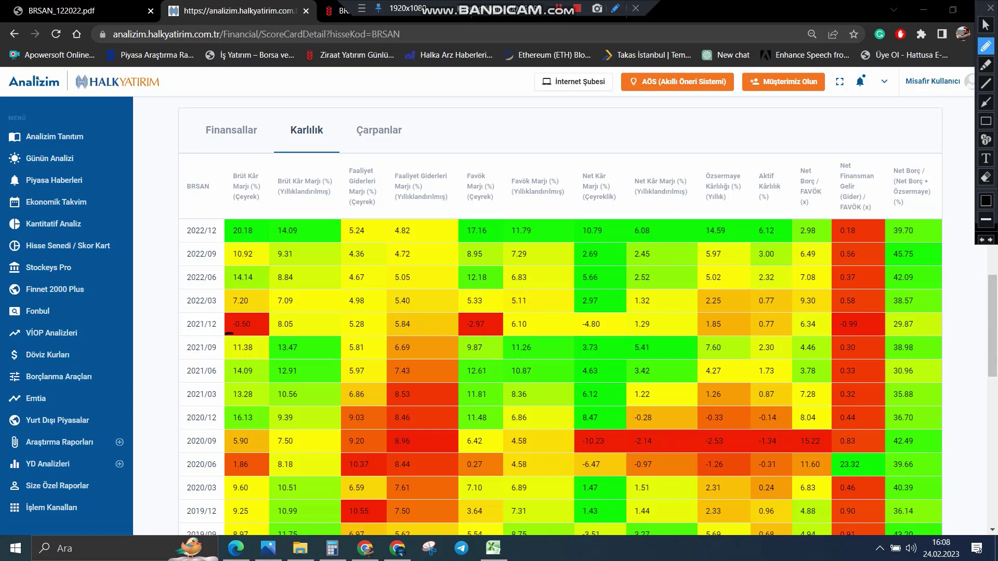
pyautogui.moveTo(232, 333); pyautogui.dragTo(256, 330)
pyautogui.moveTo(225, 237); pyautogui.dragTo(253, 241)
pyautogui.moveTo(462, 237); pyautogui.dragTo(500, 238)
pyautogui.scroll(-4, 560, 317)
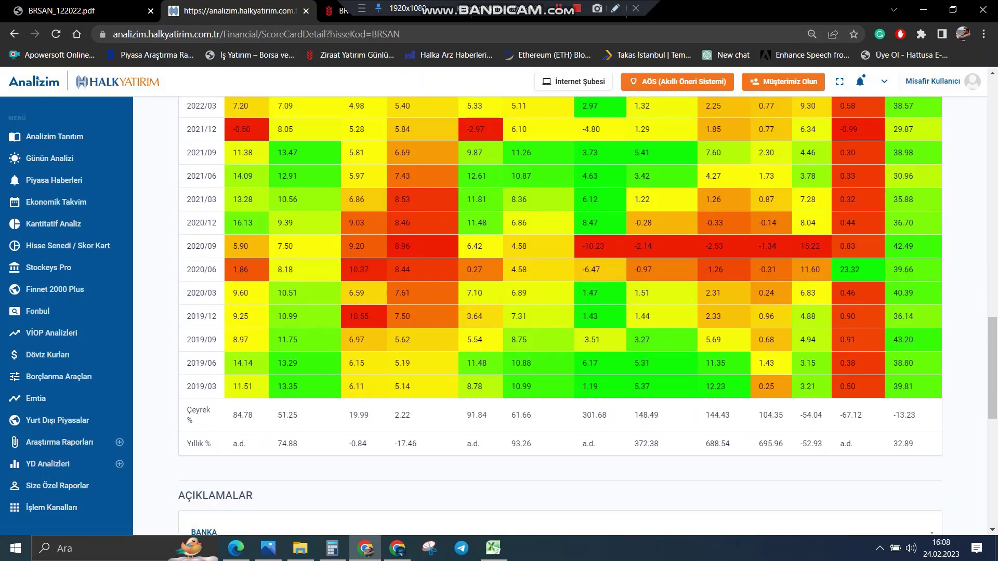
pyautogui.scroll(4, 561, 316)
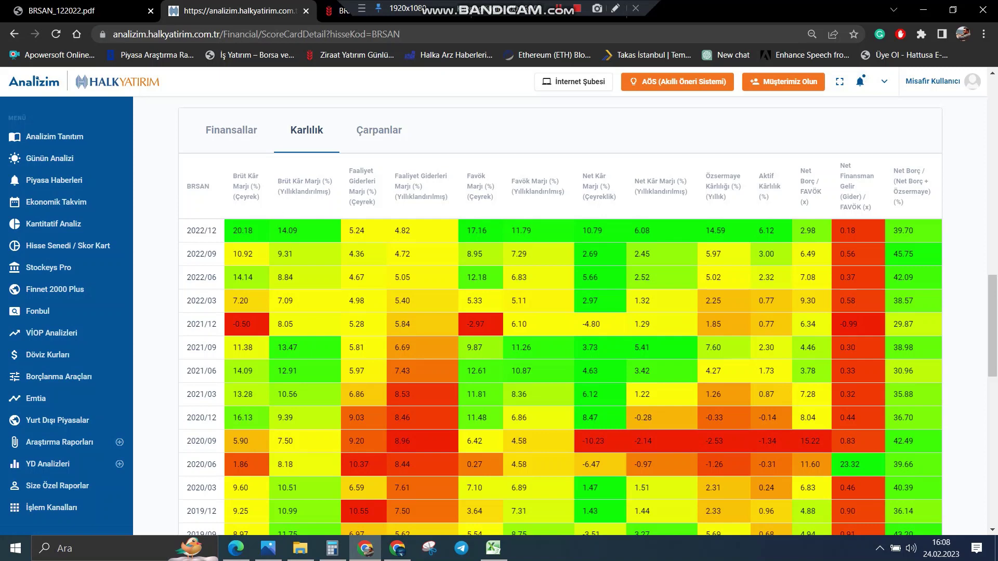
# Underline quarterly Favök Marjı for 2021/12 and Net Kâr Marjı for 2022/12, and check the Karlılık table's closing rows
pyautogui.click(615, 8)
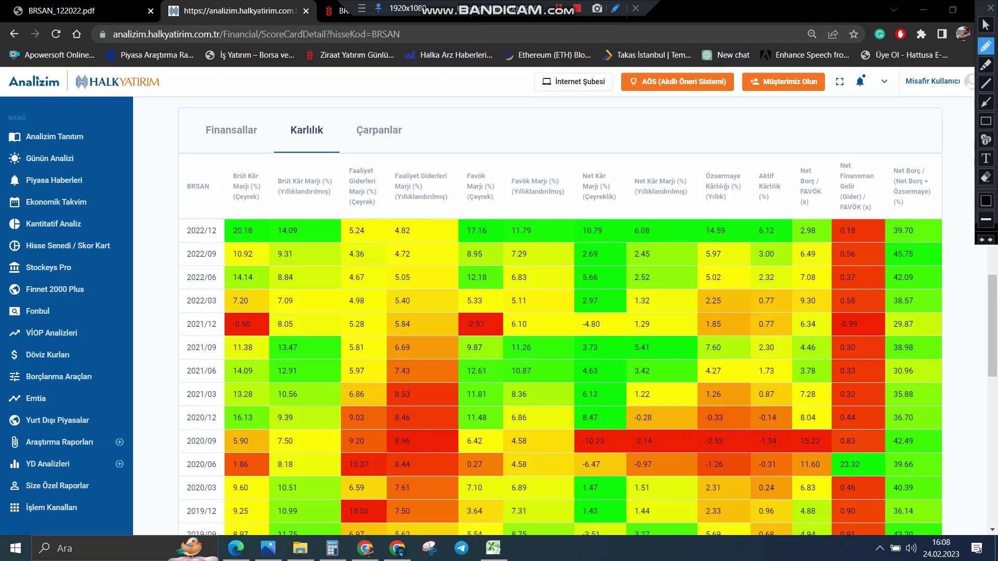
pyautogui.moveTo(461, 330); pyautogui.dragTo(487, 329)
pyautogui.moveTo(581, 237); pyautogui.dragTo(606, 237)
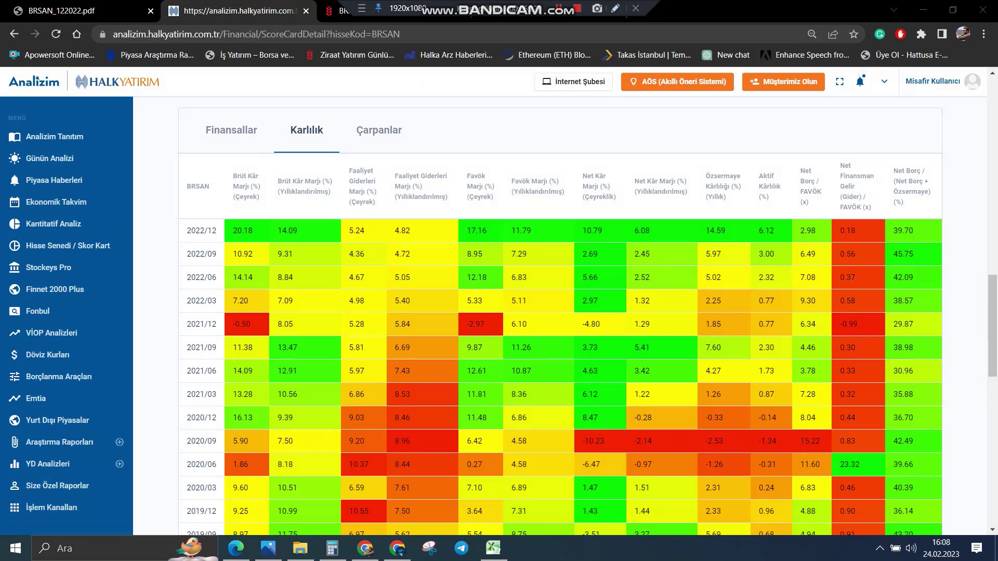
pyautogui.scroll(-5, 560, 312)
pyautogui.scroll(4, 560, 311)
pyautogui.scroll(1, 560, 311)
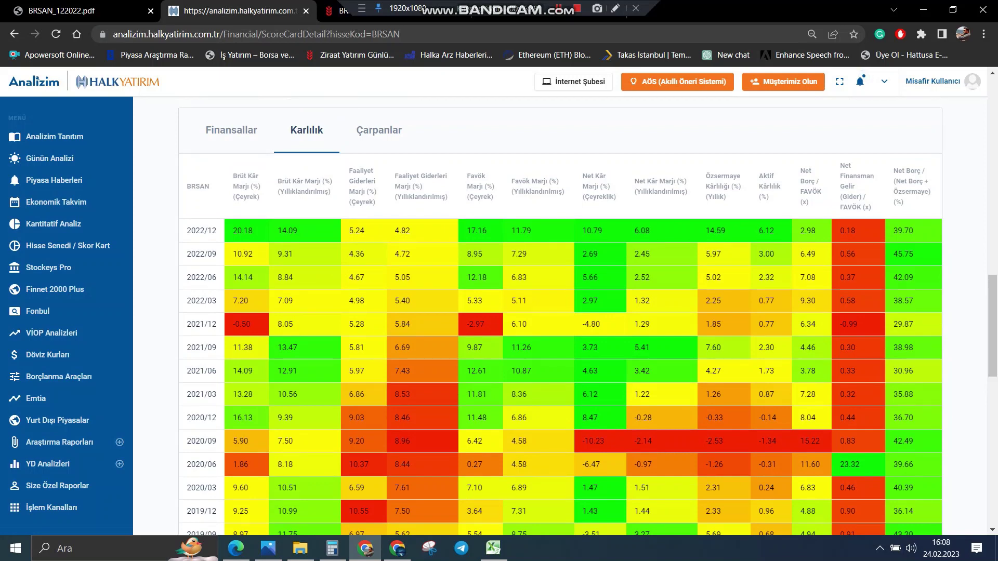
# On the Ziraat Yatırım ratios page, underline Cari Oran and Likit Oran for 2022/09 and 2022/12, tick both 2022/12 values, and leave drawing mode
pyautogui.hotkey('ctrl', 'Tab')
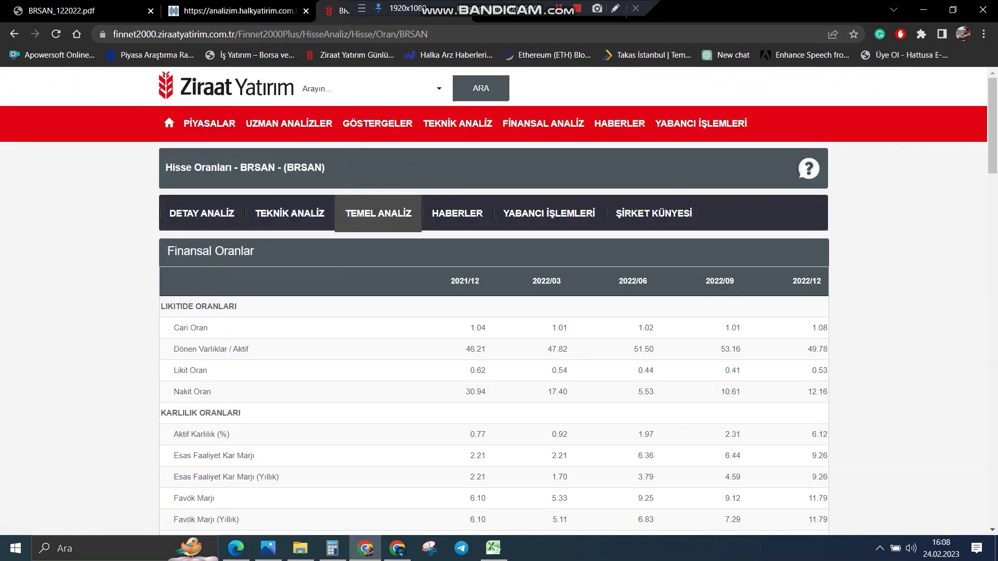
pyautogui.click(615, 8)
pyautogui.moveTo(719, 335); pyautogui.dragTo(740, 331)
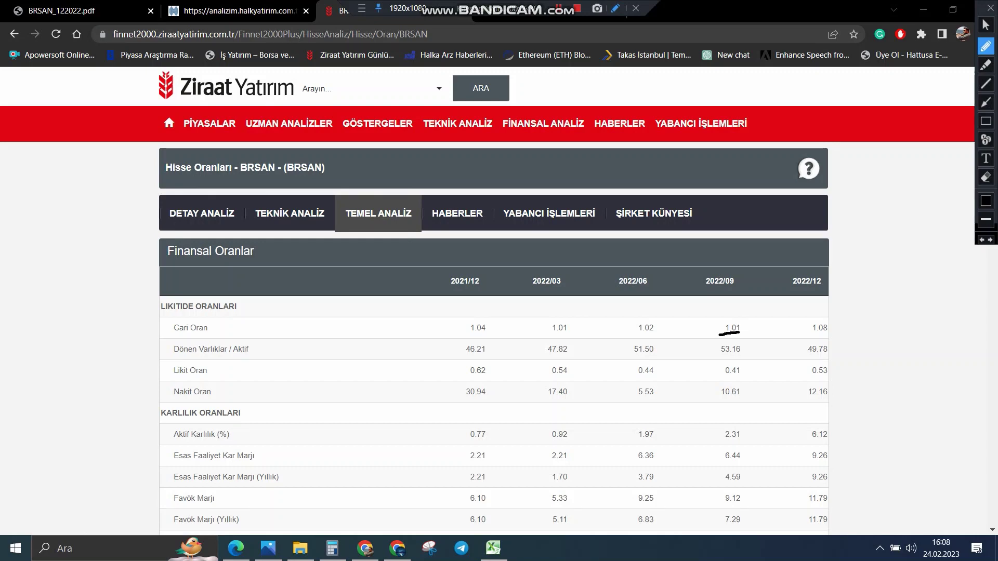
pyautogui.moveTo(809, 335)
pyautogui.mouseDown()
pyautogui.moveTo(833, 336)
pyautogui.moveTo(853, 308)
pyautogui.mouseUp()
pyautogui.moveTo(718, 379); pyautogui.dragTo(746, 375)
pyautogui.moveTo(806, 380); pyautogui.dragTo(869, 356)
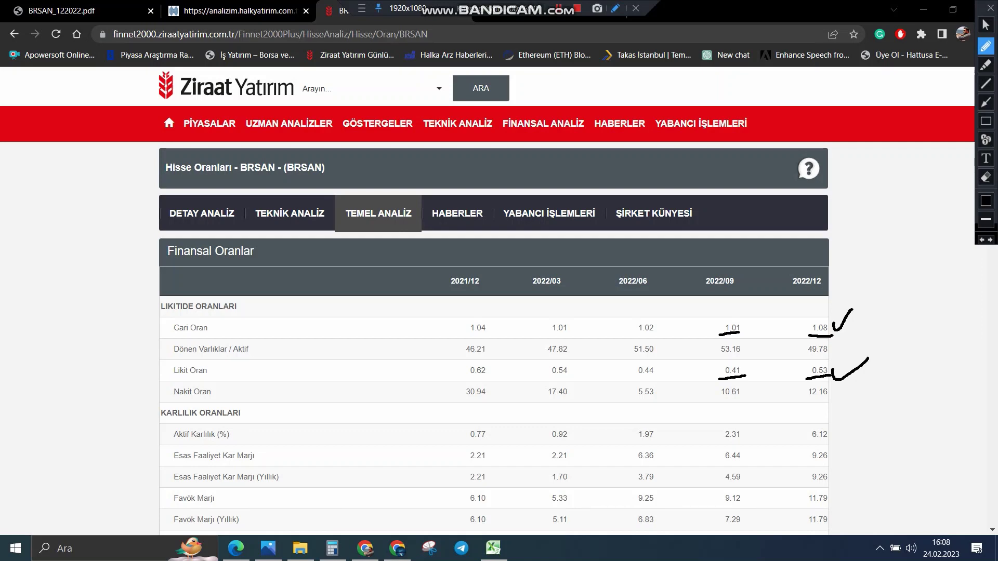
pyautogui.press('Escape')
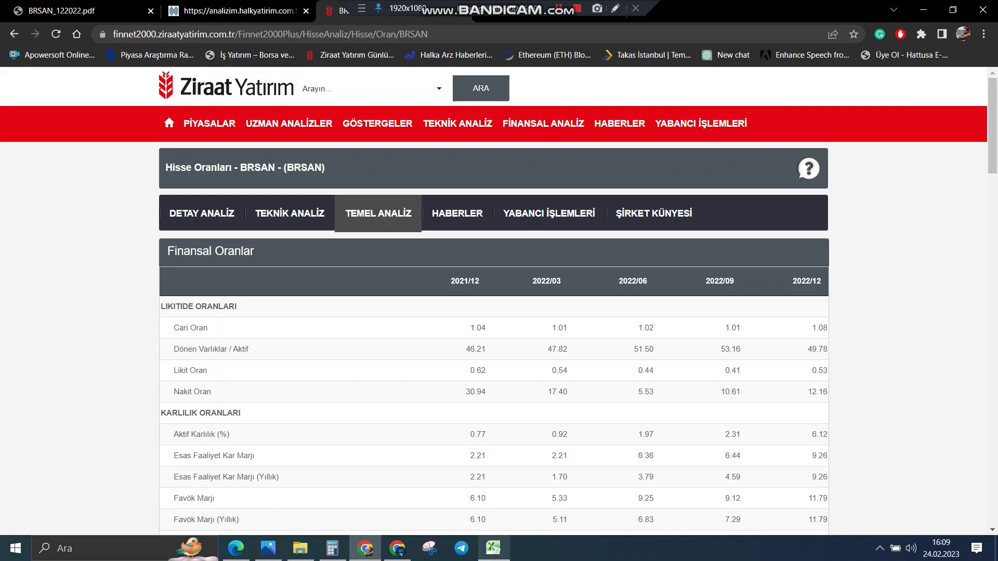
# Switch to the Excel sheet and compare the 2022/12 F/K, PD/DD, FD/FAVÖK and FD/Satışlar multiples with their averages in row 18
pyautogui.hotkey('alt', 'Tab')
pyautogui.click(488, 249)
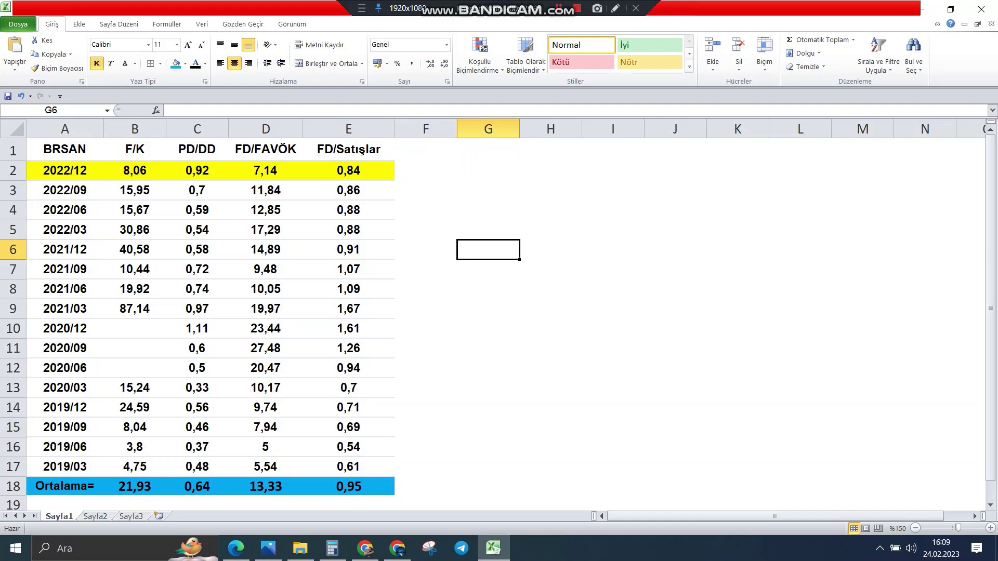
pyautogui.click(135, 170)
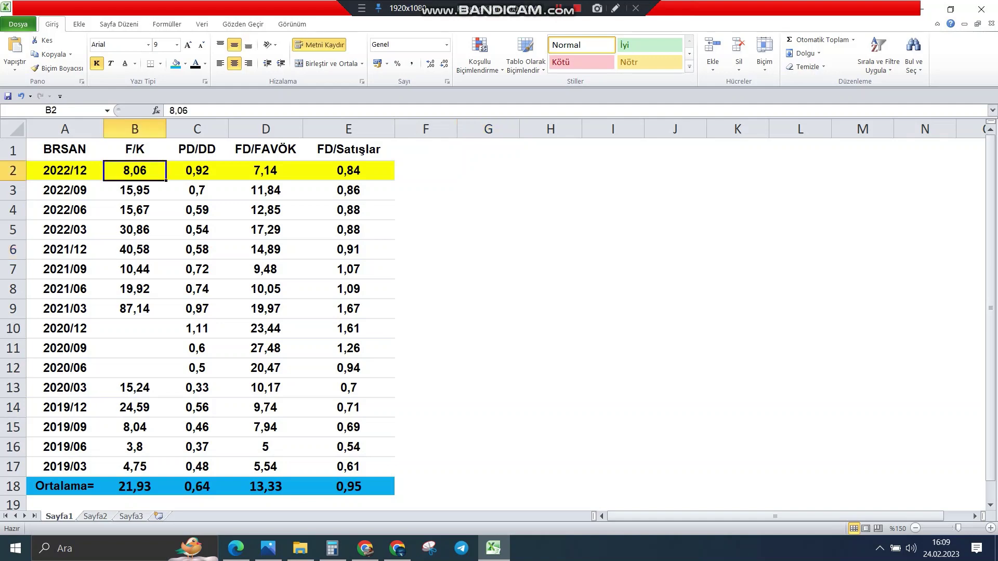
pyautogui.click(134, 486)
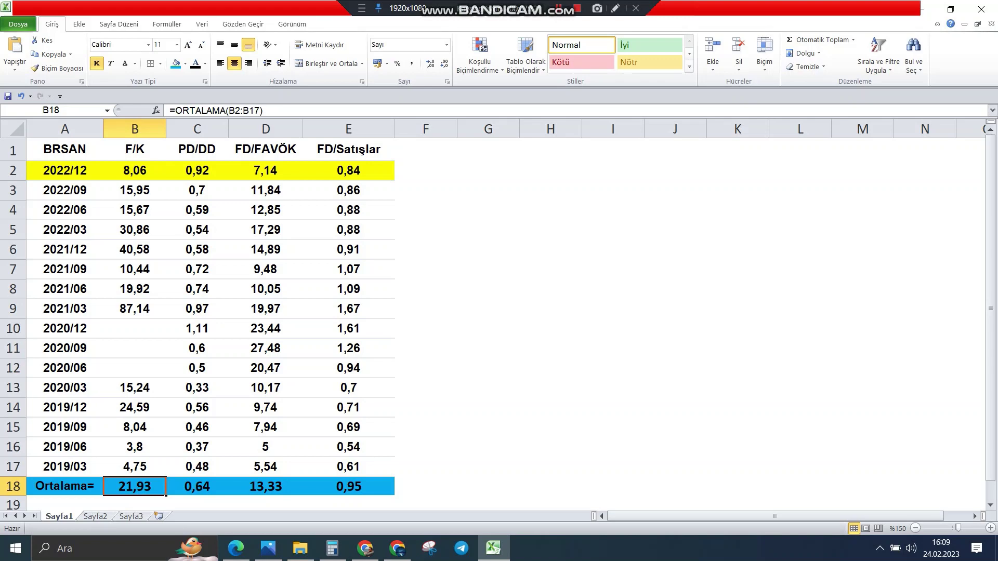
pyautogui.click(197, 170)
pyautogui.click(197, 486)
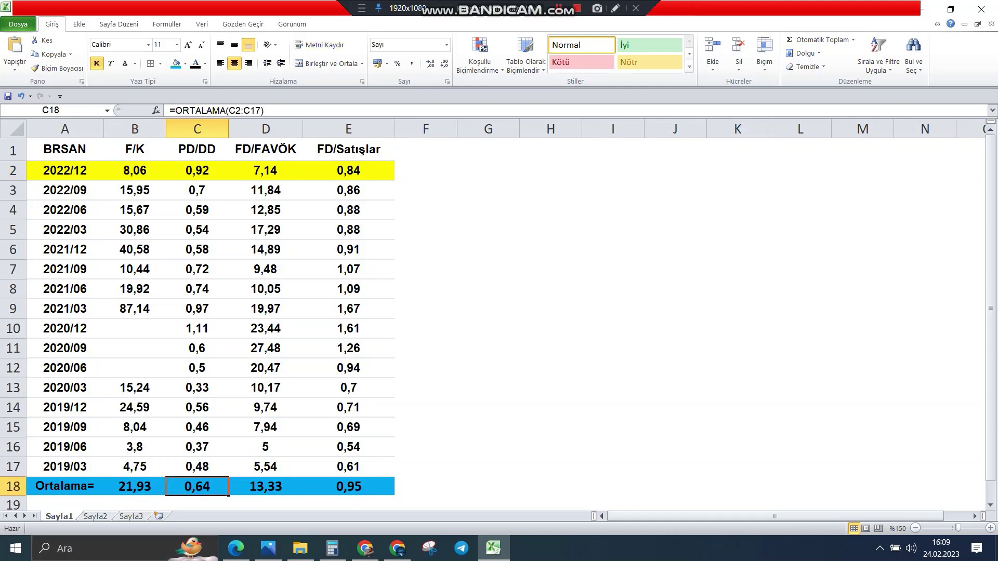
pyautogui.click(266, 486)
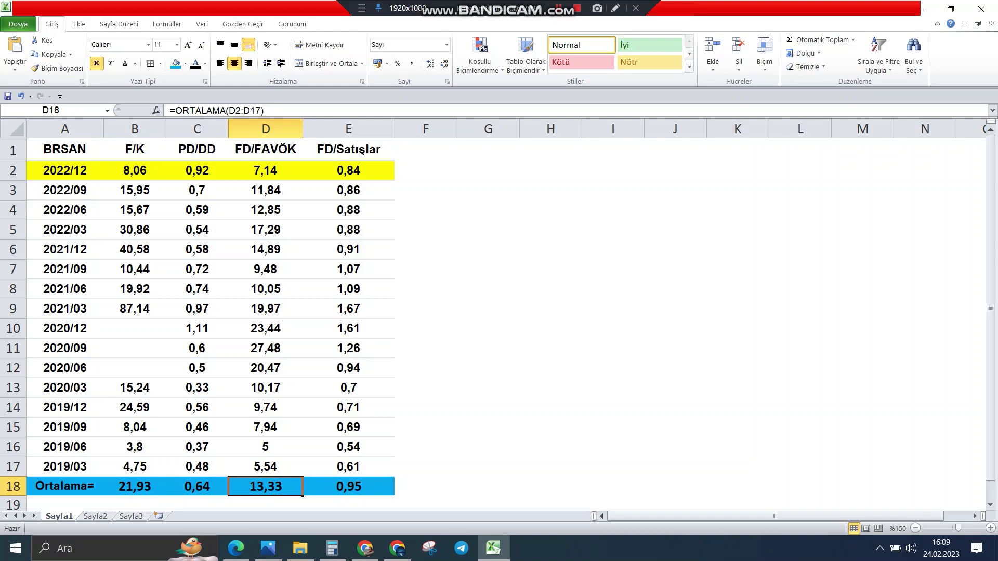
pyautogui.click(266, 170)
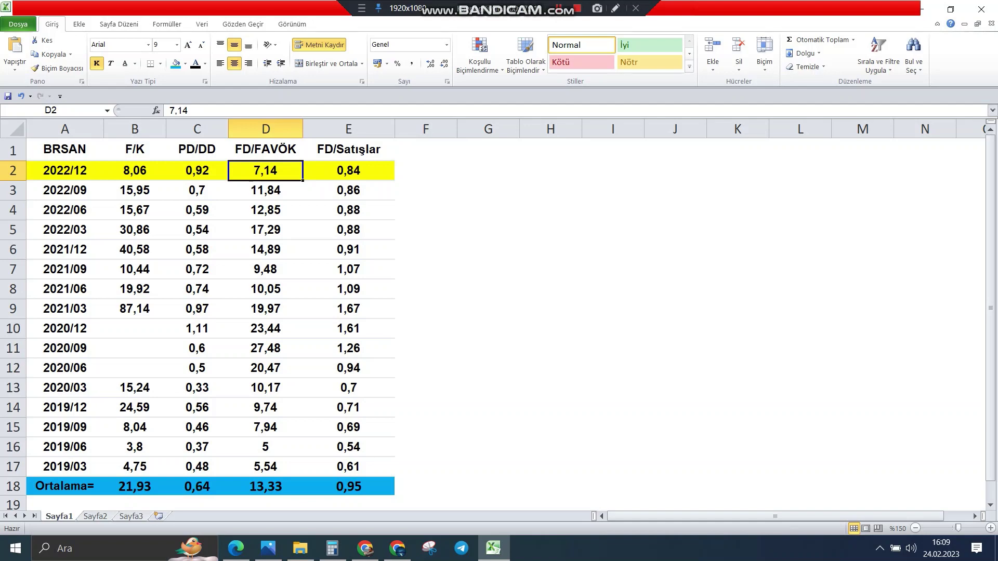
pyautogui.click(348, 171)
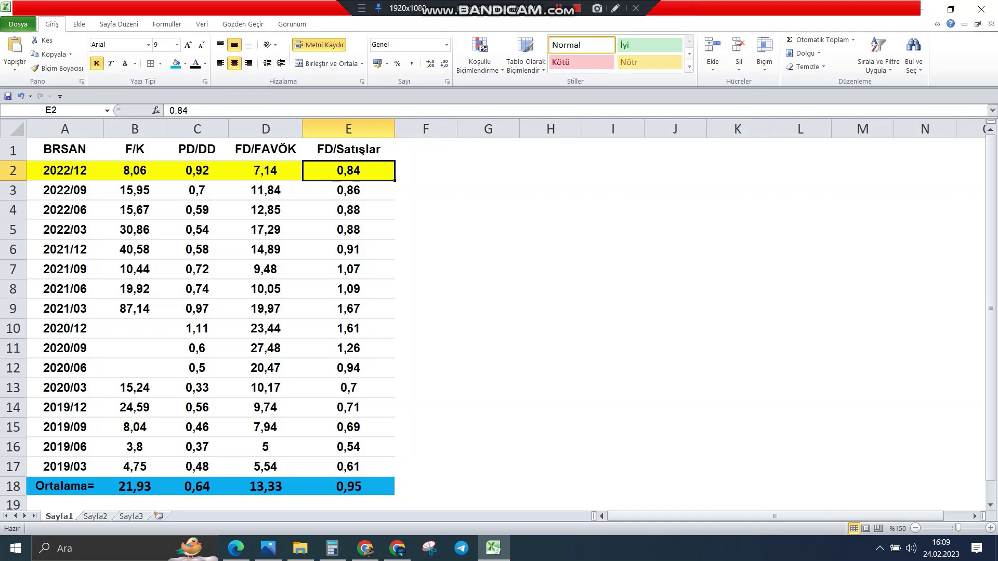
pyautogui.click(348, 487)
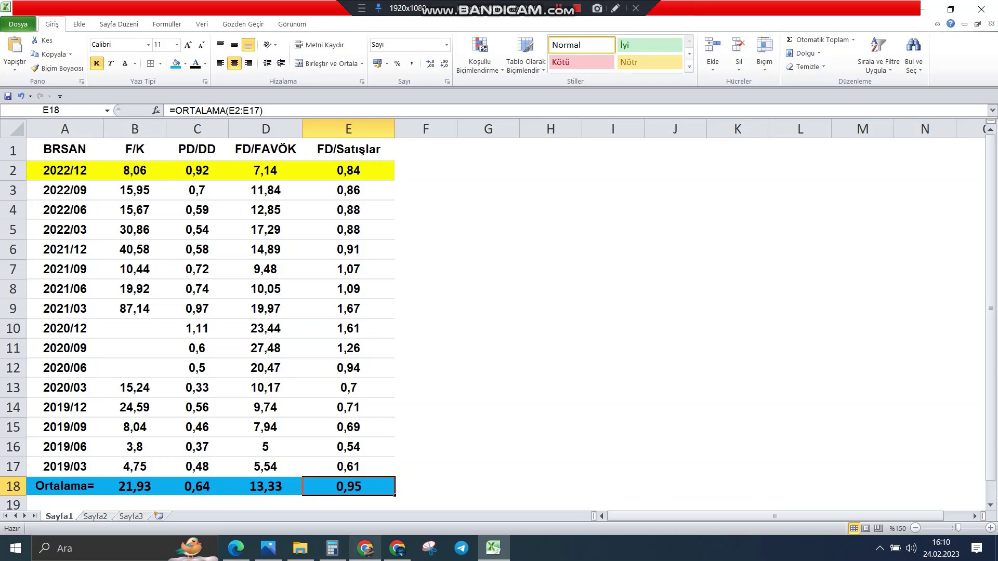
# Switch to the BRSAN chart on TradingView and measure the price move from 76.75 up to the yellow dashed target line
pyautogui.click(365, 548)
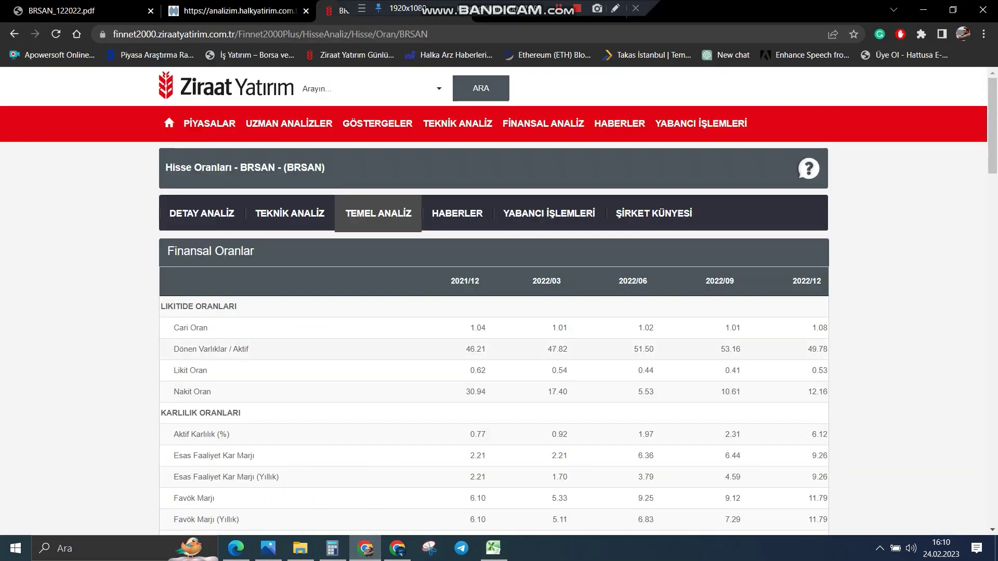
pyautogui.hotkey('ctrl', 'Tab')
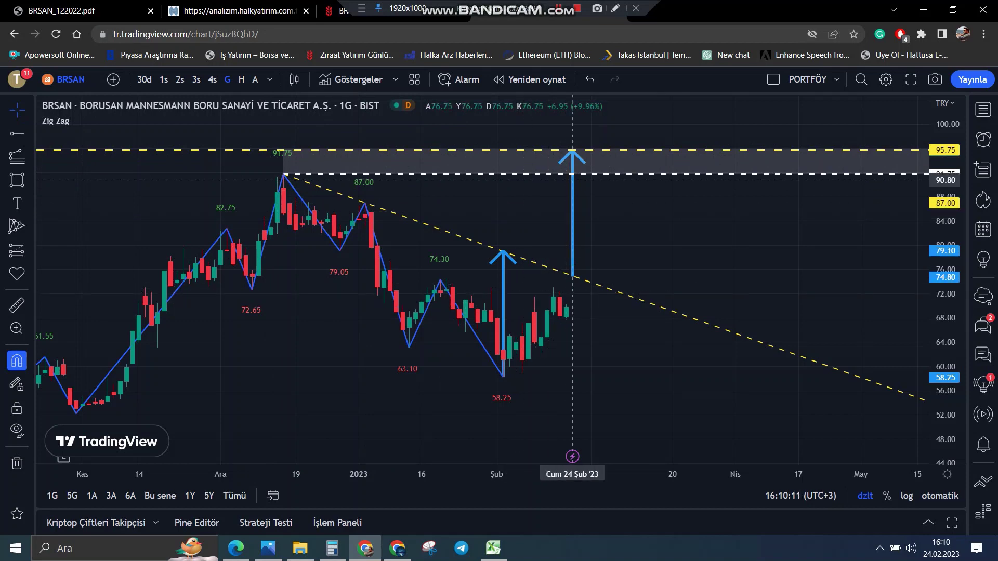
pyautogui.scroll(2, 572, 180)
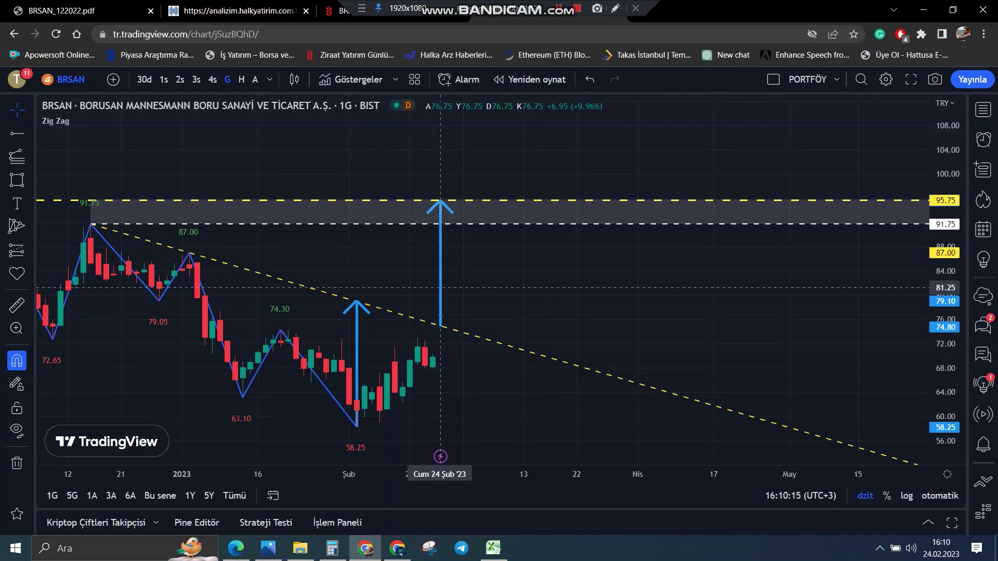
pyautogui.click(440, 314)
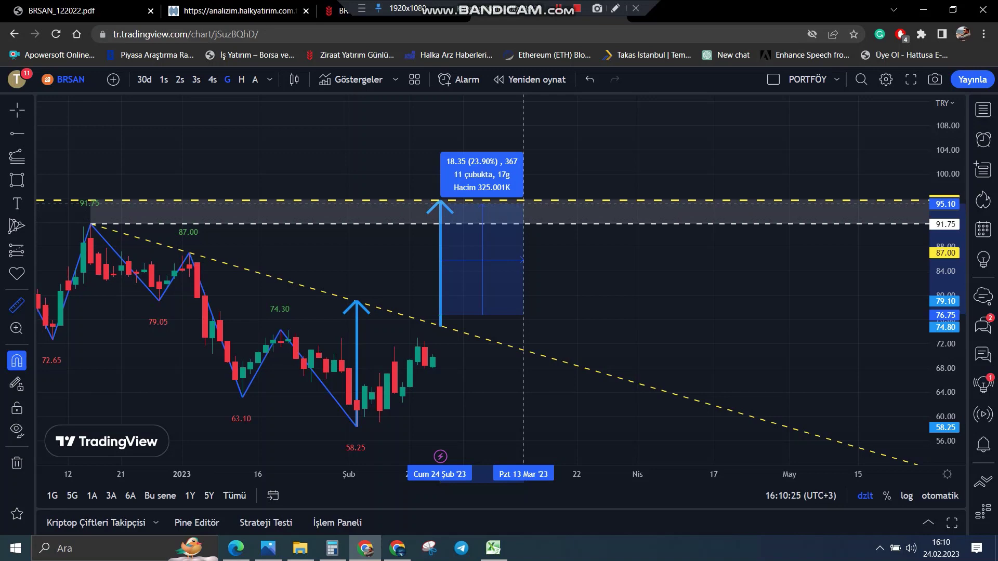
pyautogui.click(523, 203)
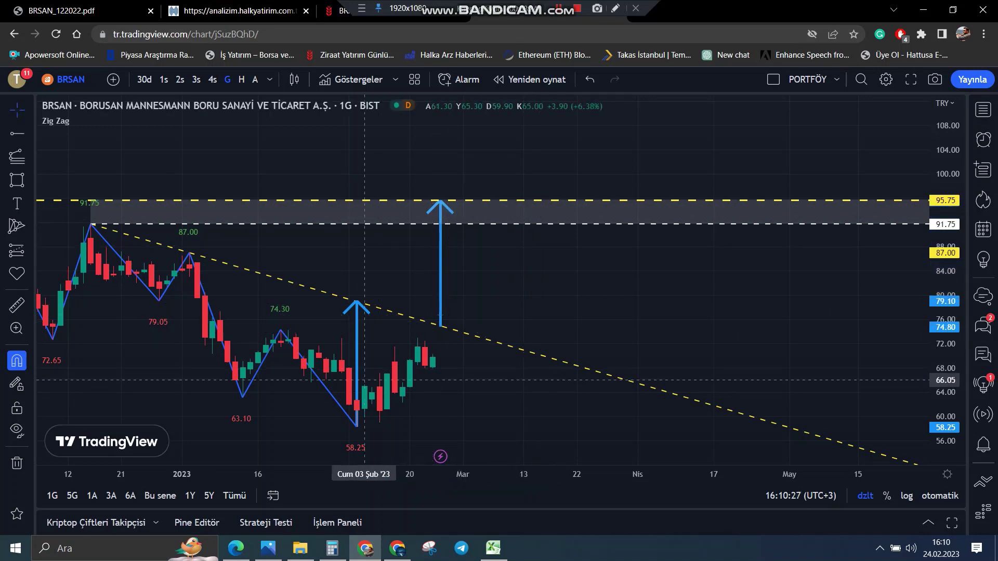